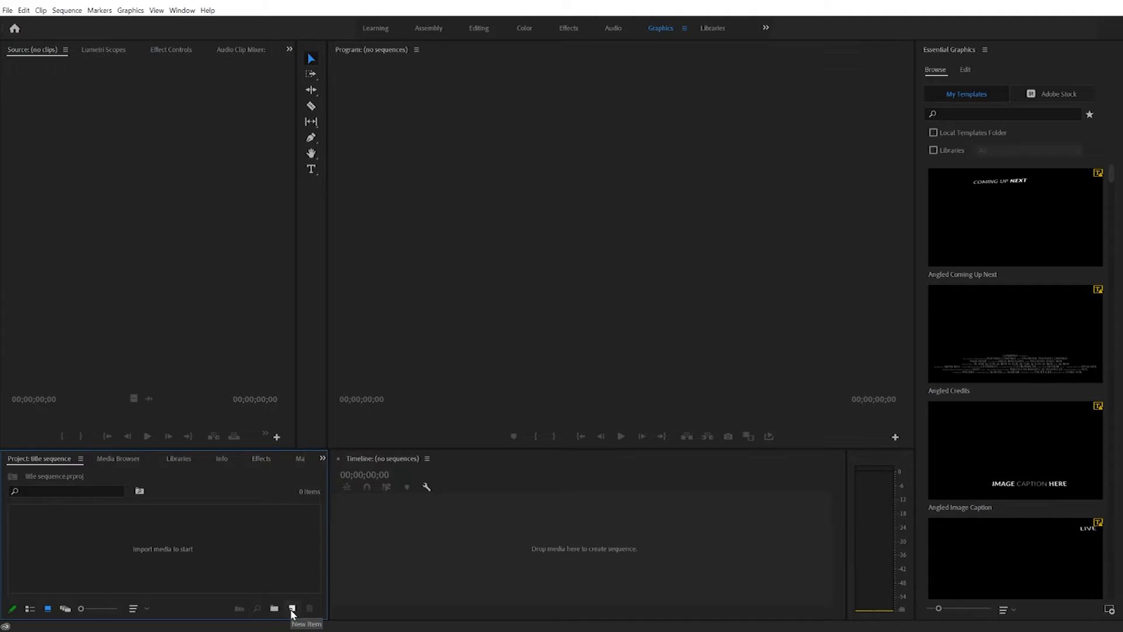
# Create a new sequence named "title seq" with the HDV 1080p30 preset
pyautogui.click(333, 463)
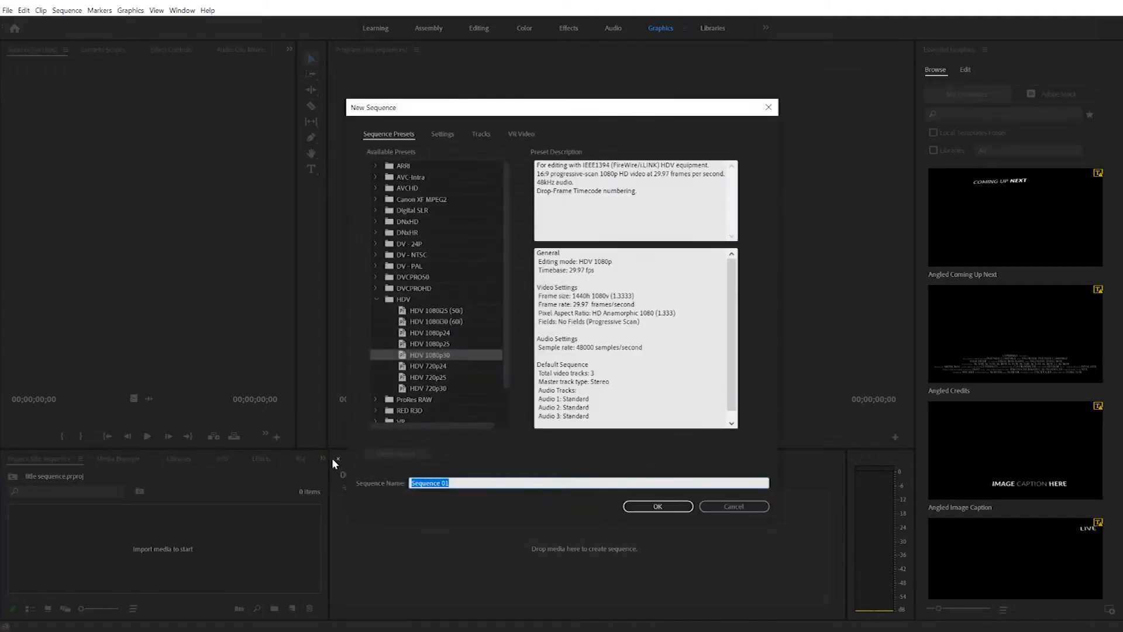
pyautogui.write('title seq')
pyautogui.press('Return')
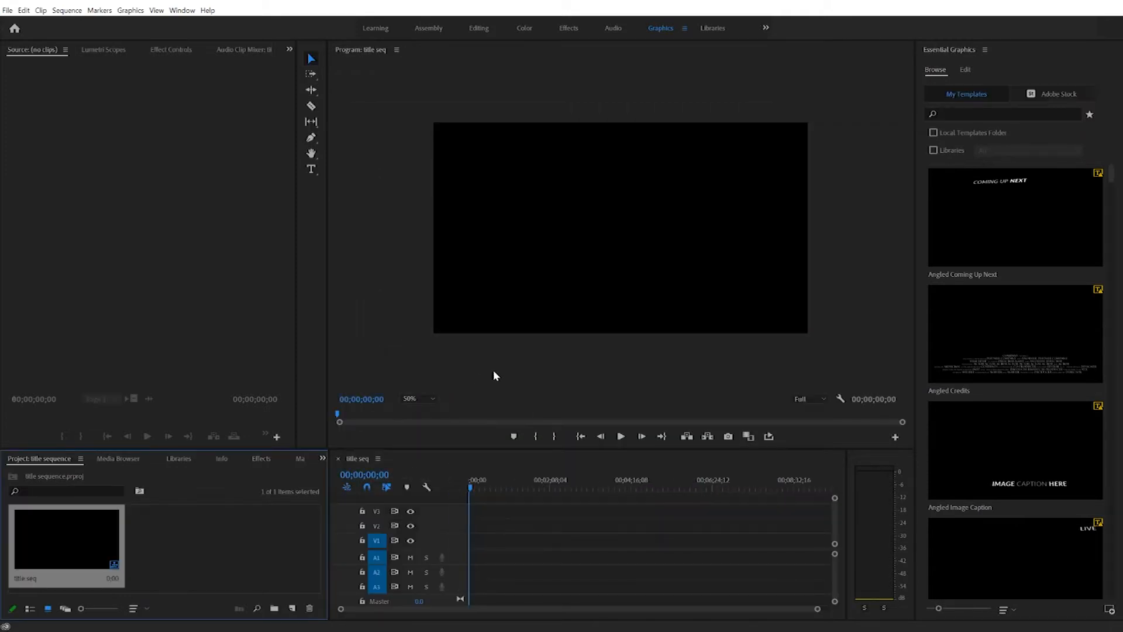
# Add the text "TITLE TEXT" to the frame with the Type tool and centre it vertically and horizontally
pyautogui.click(311, 169)
pyautogui.click(526, 221)
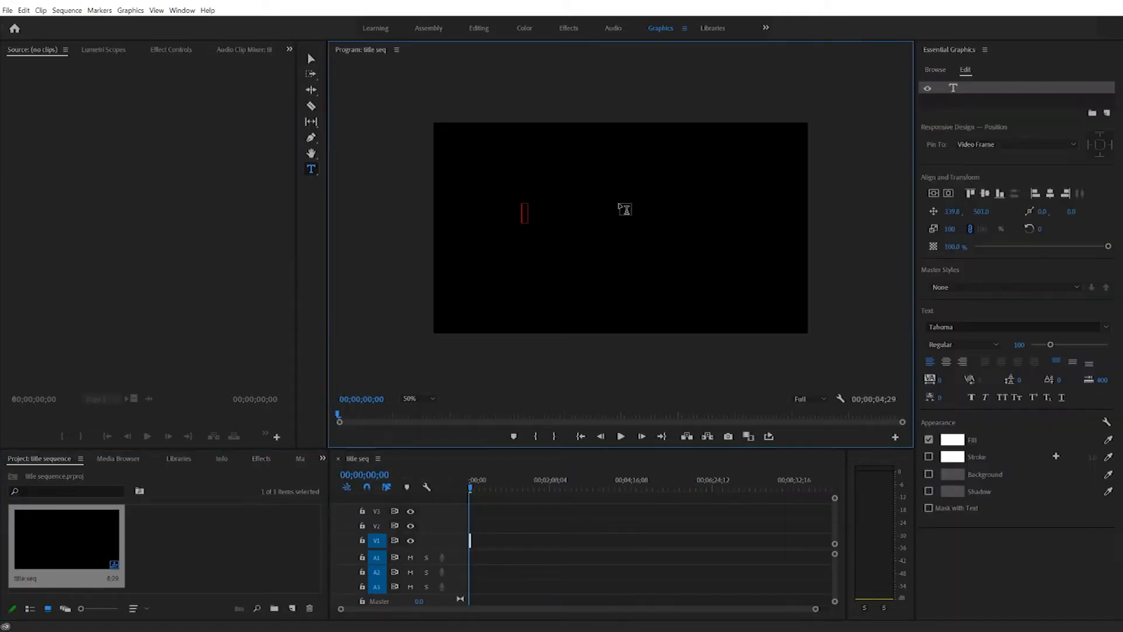
pyautogui.write('TITLE TEXT')
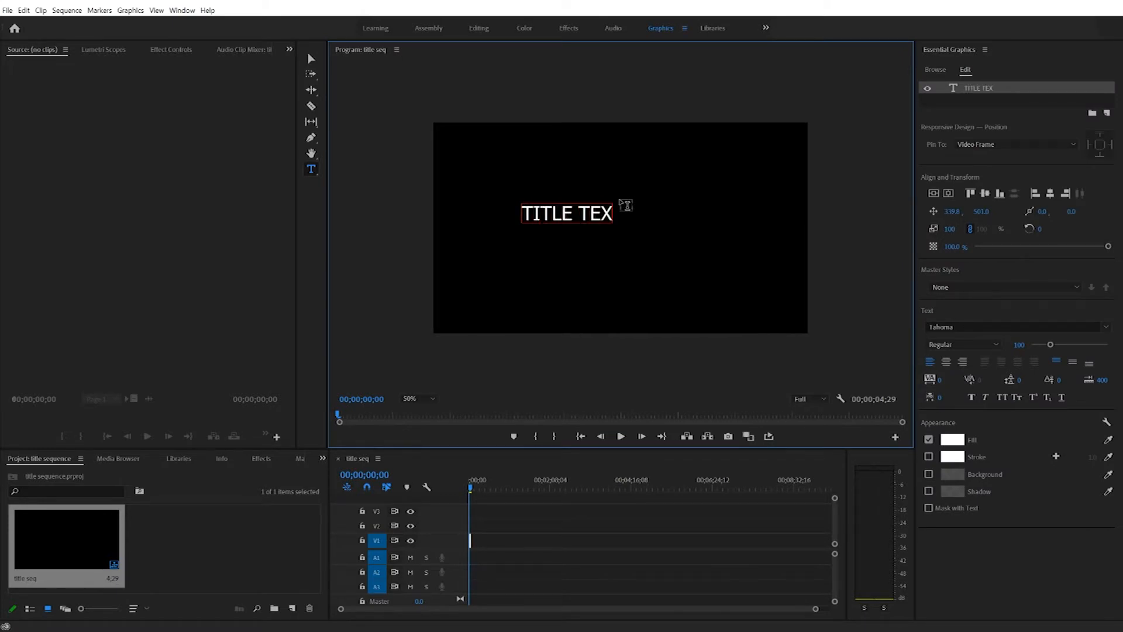
pyautogui.click(311, 59)
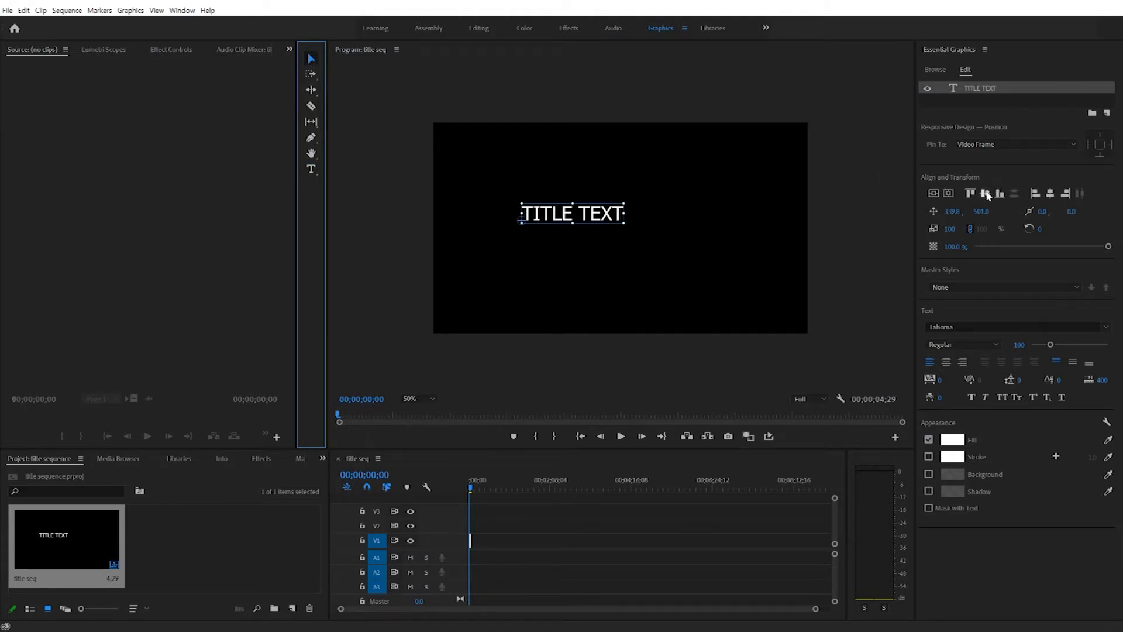
pyautogui.click(984, 194)
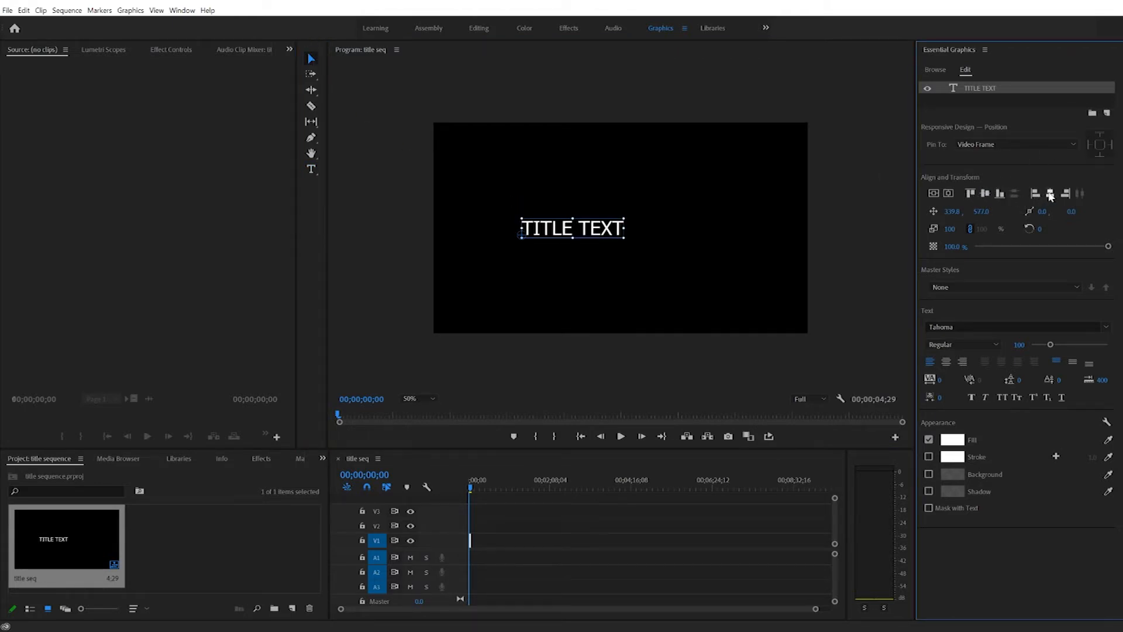
pyautogui.click(1050, 194)
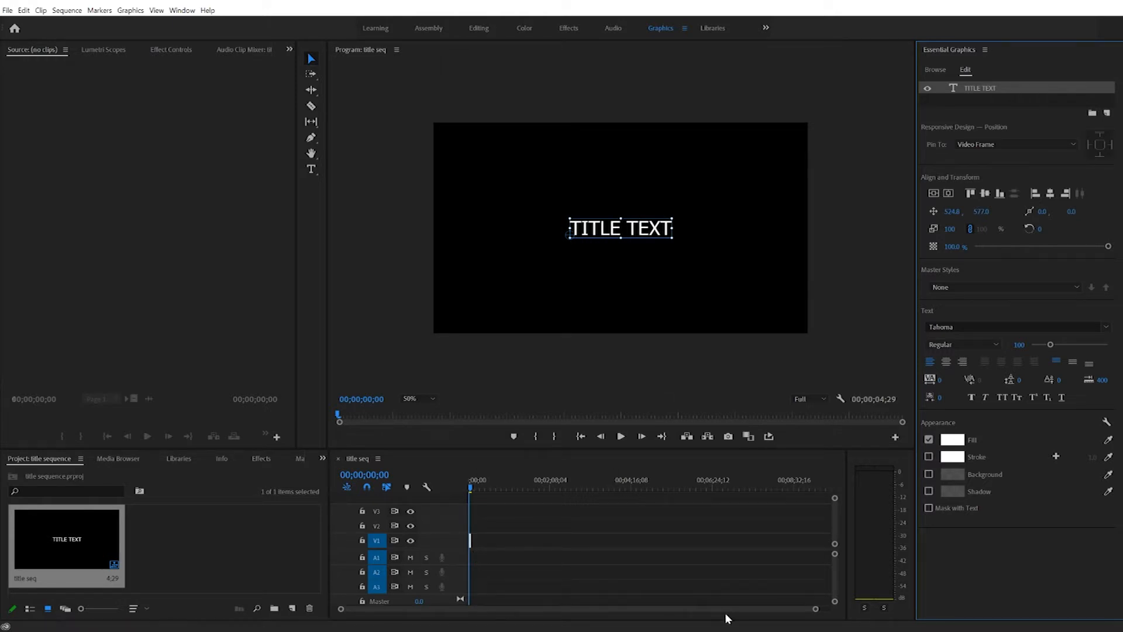
# Extend the TITLE TEXT clip on V1 to about 31 seconds and replace it with an After Effects composition
pyautogui.moveTo(815, 610); pyautogui.dragTo(571, 610)
pyautogui.moveTo(482, 541); pyautogui.dragTo(555, 540)
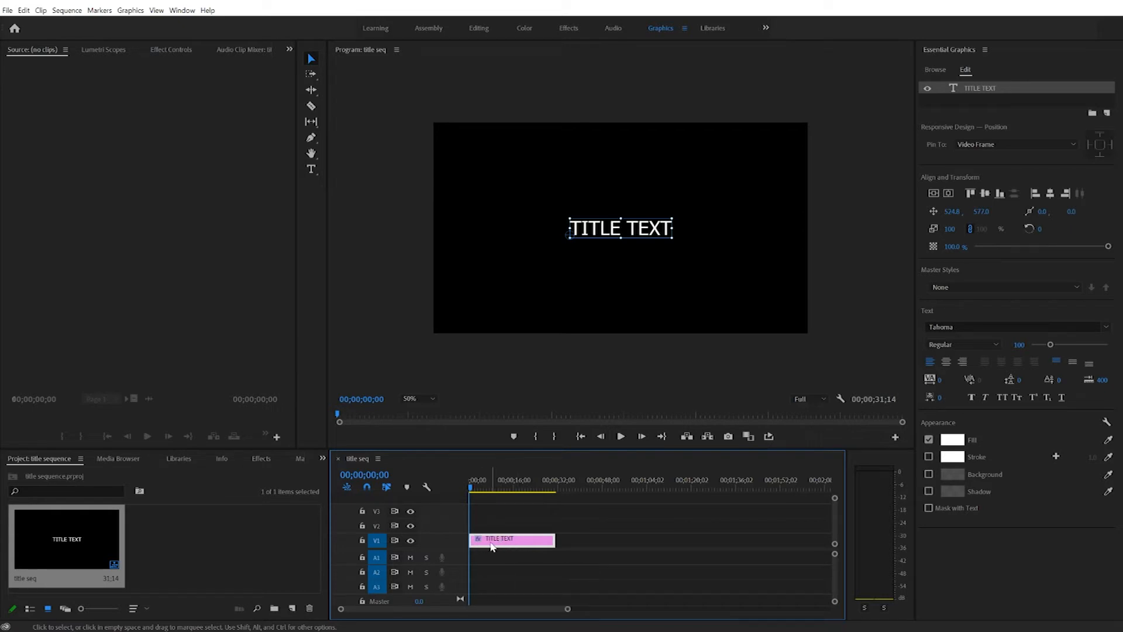
pyautogui.rightClick(511, 544)
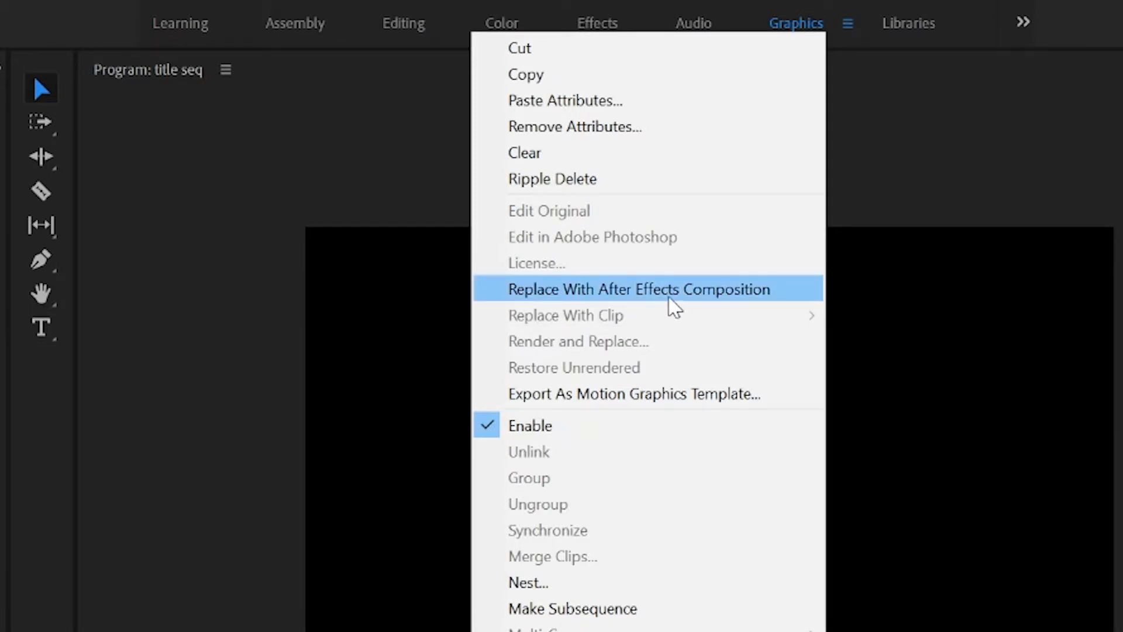
pyautogui.click(714, 304)
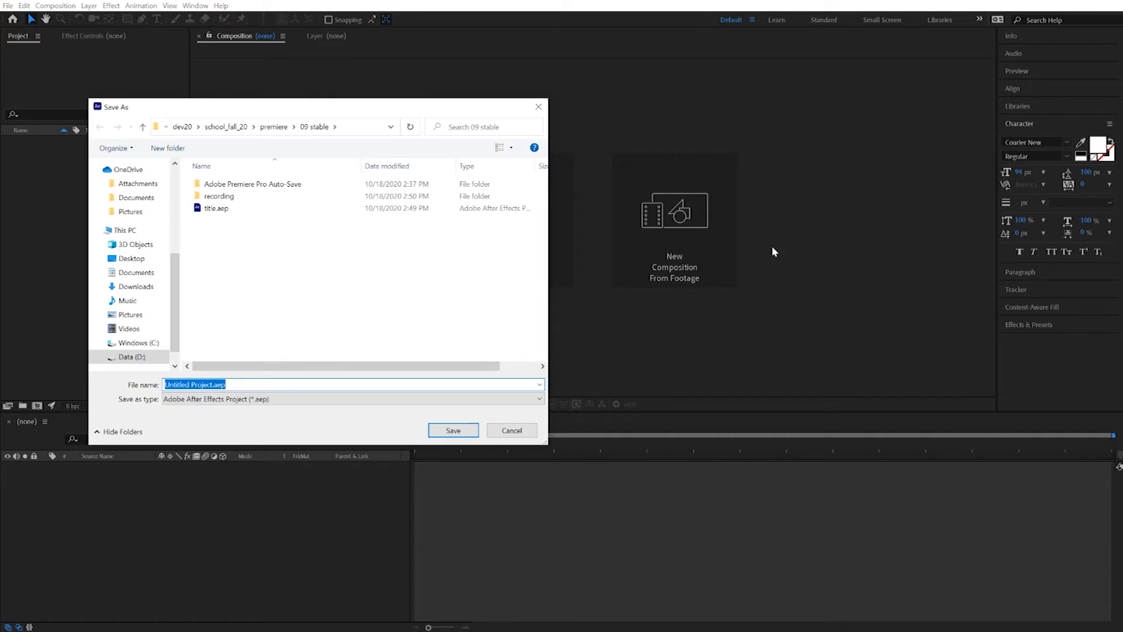
# Save the new After Effects project as "title seq AE" in the 09 stable folder
pyautogui.write('title seq ')
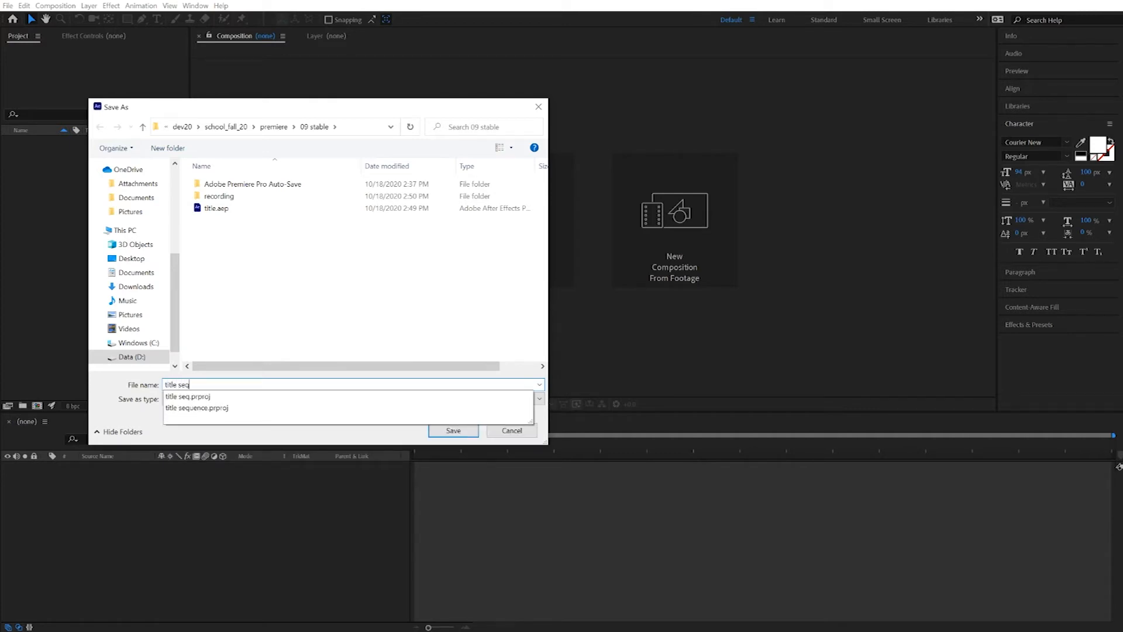
pyautogui.write('AE')
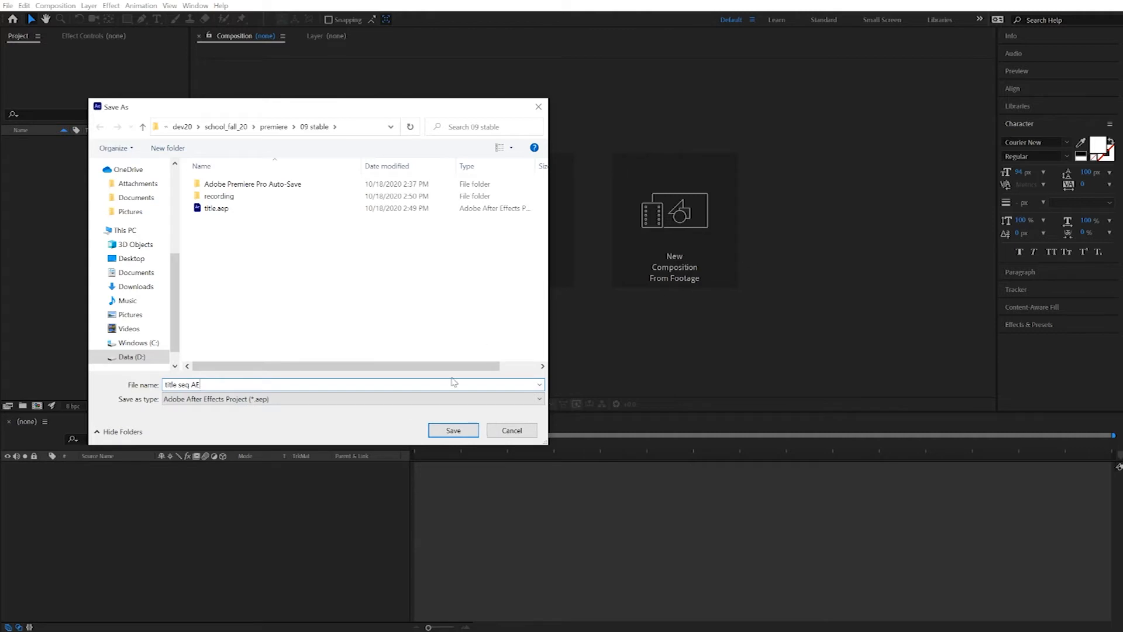
pyautogui.click(433, 430)
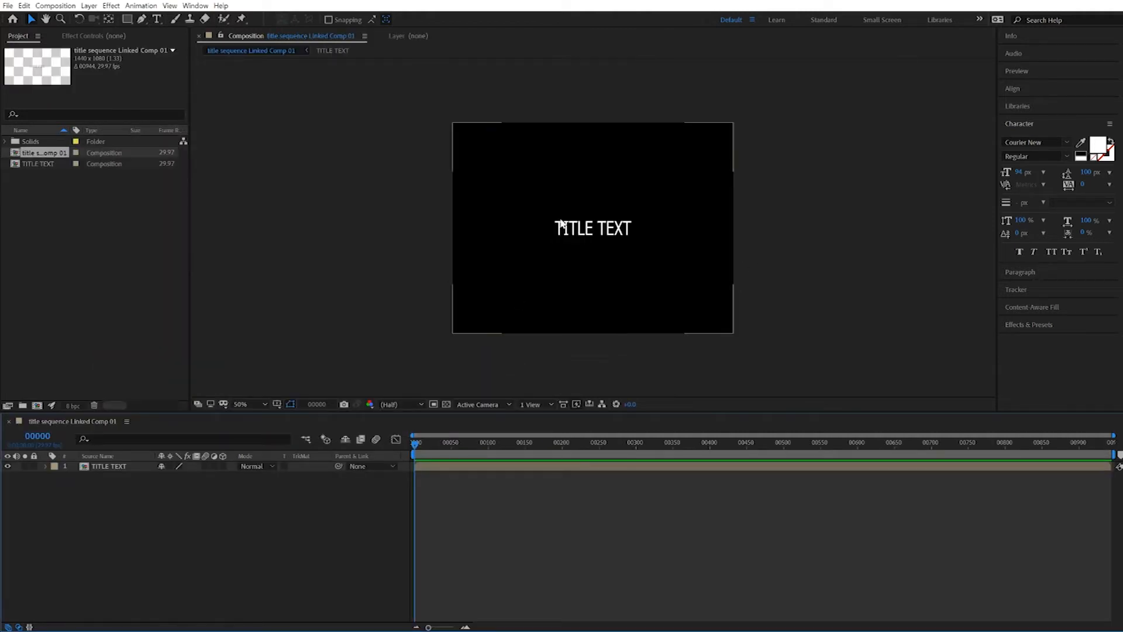
# Open the nested TITLE TEXT composition and examine the text layer inside it
pyautogui.click(110, 467)
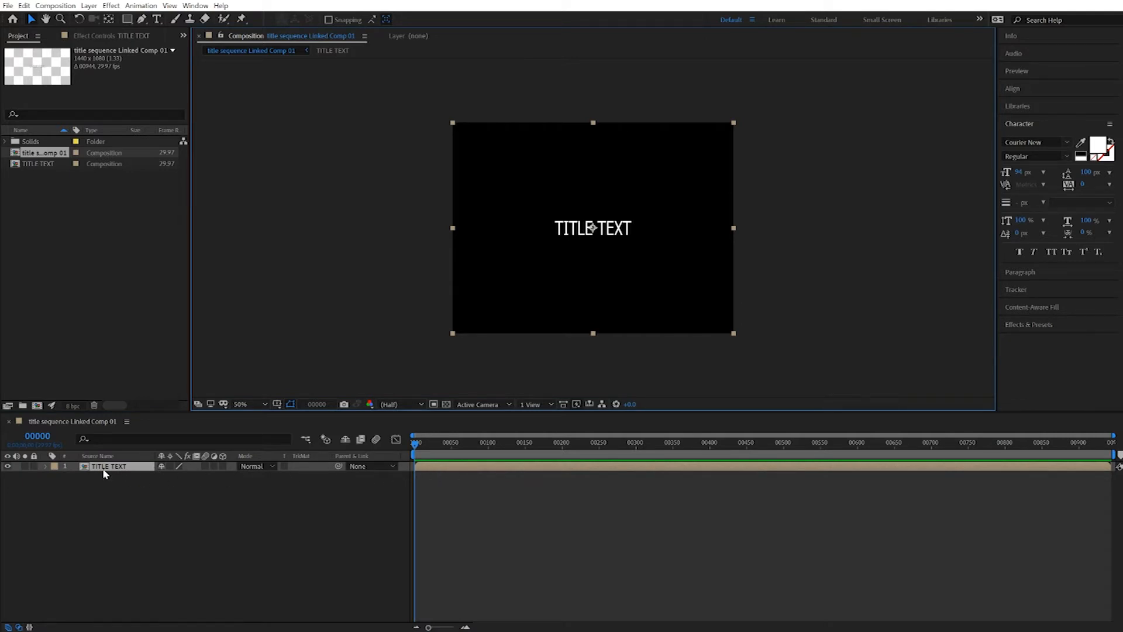
pyautogui.doubleClick(441, 471)
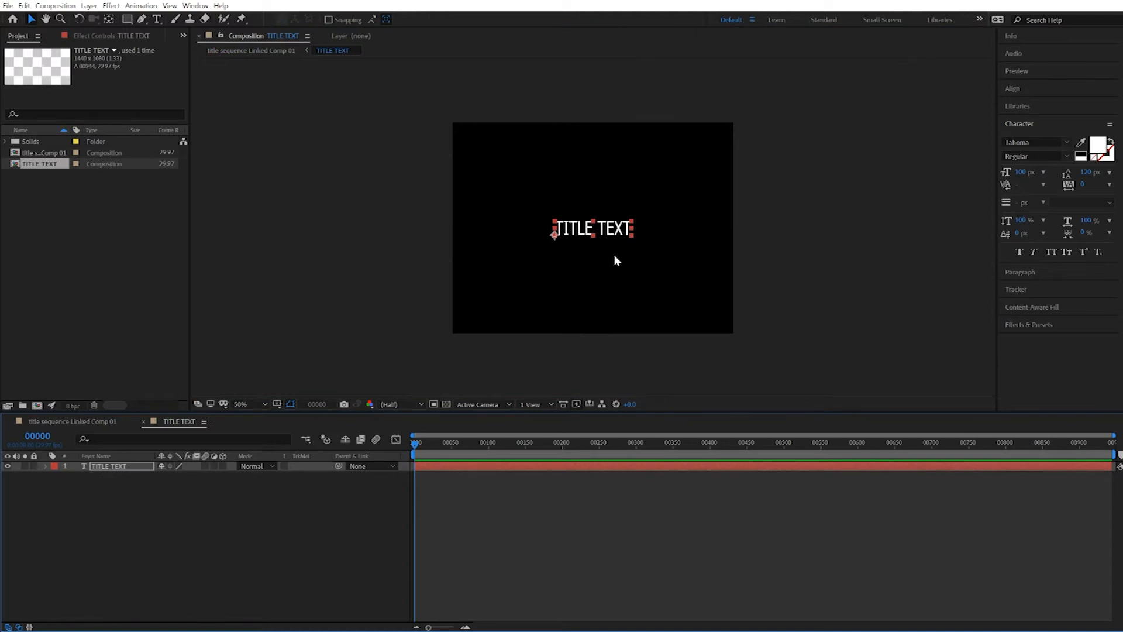
pyautogui.click(574, 236)
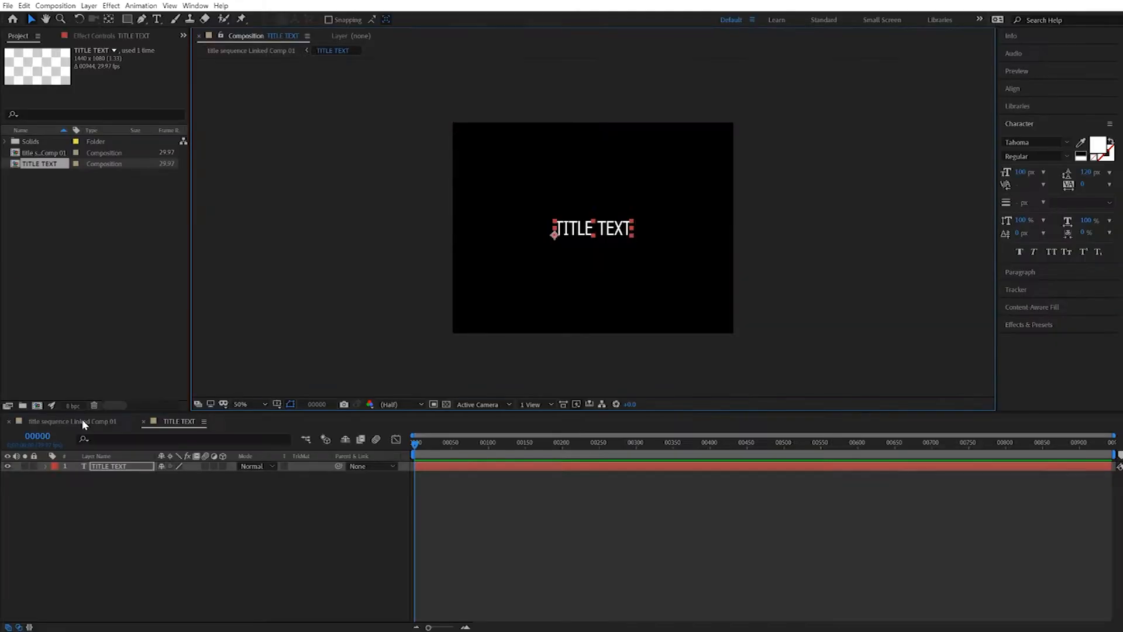
# Return to the title sequence Linked Comp 01 composition and set a Position keyframe on the TITLE TEXT layer at frame 0
pyautogui.click(83, 421)
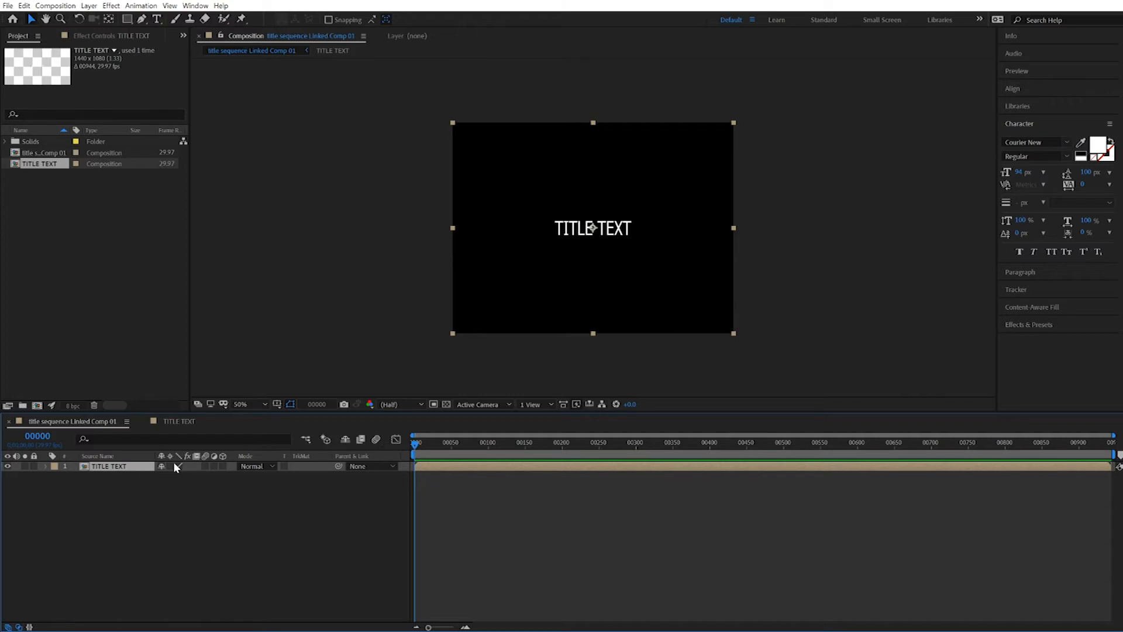
pyautogui.press('p')
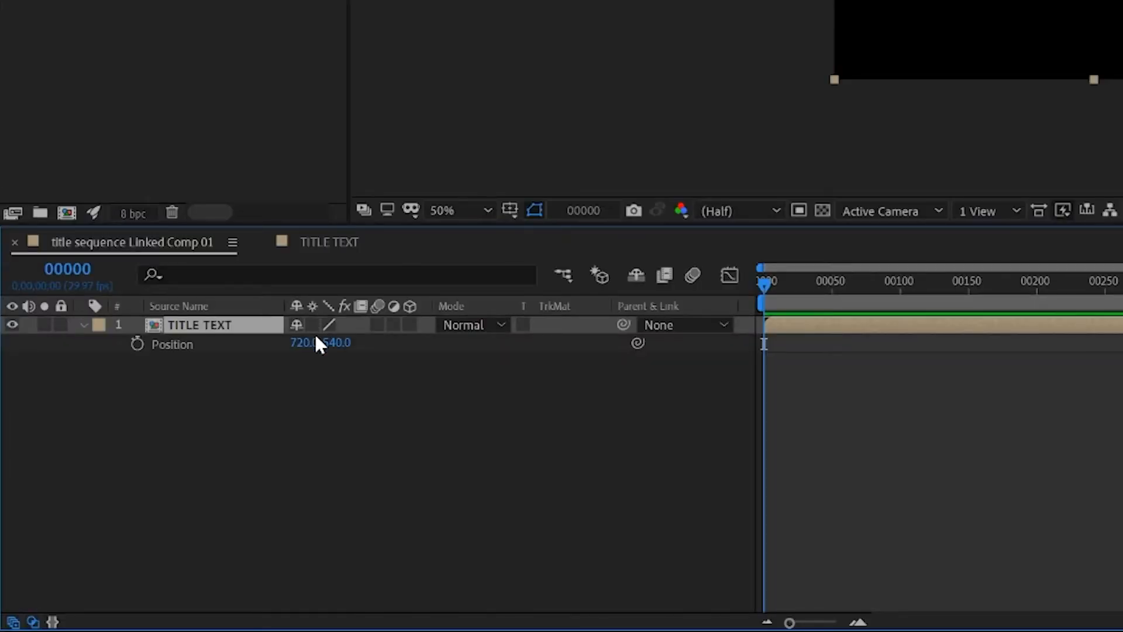
pyautogui.click(137, 344)
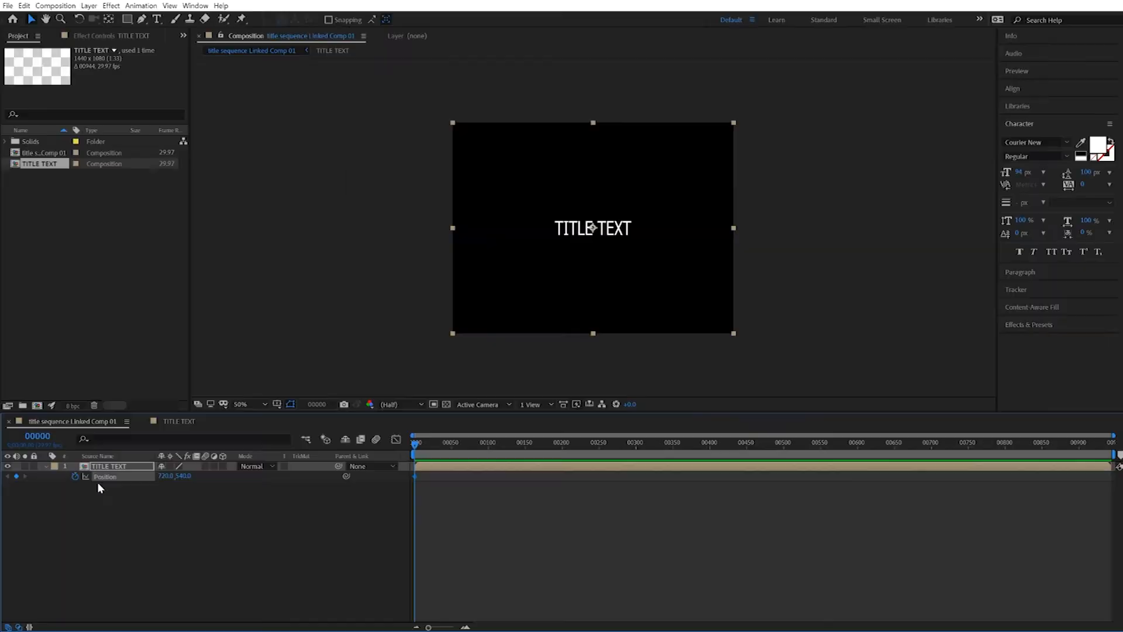
pyautogui.click(45, 445)
pyautogui.write('30')
pyautogui.press('Return')
pyautogui.moveTo(436, 444); pyautogui.dragTo(412, 448)
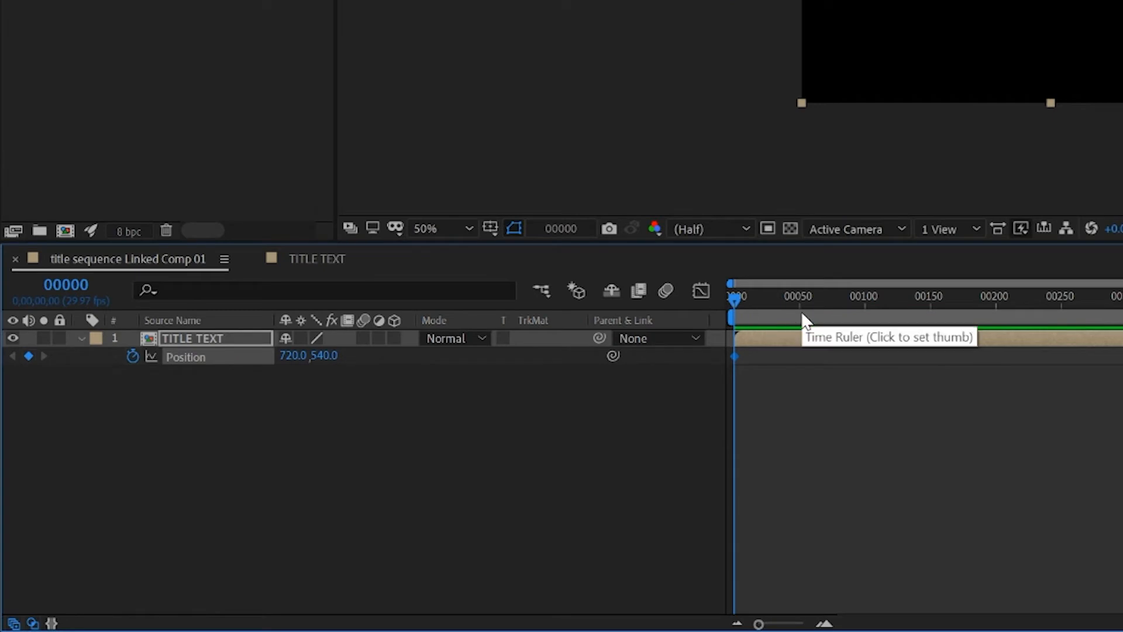
# Move the current time to frame 30 and add a second Position keyframe with the title at the same location
pyautogui.press('pagedown')
pyautogui.press('pagedown')
pyautogui.press('pagedown')
pyautogui.press('pagedown')
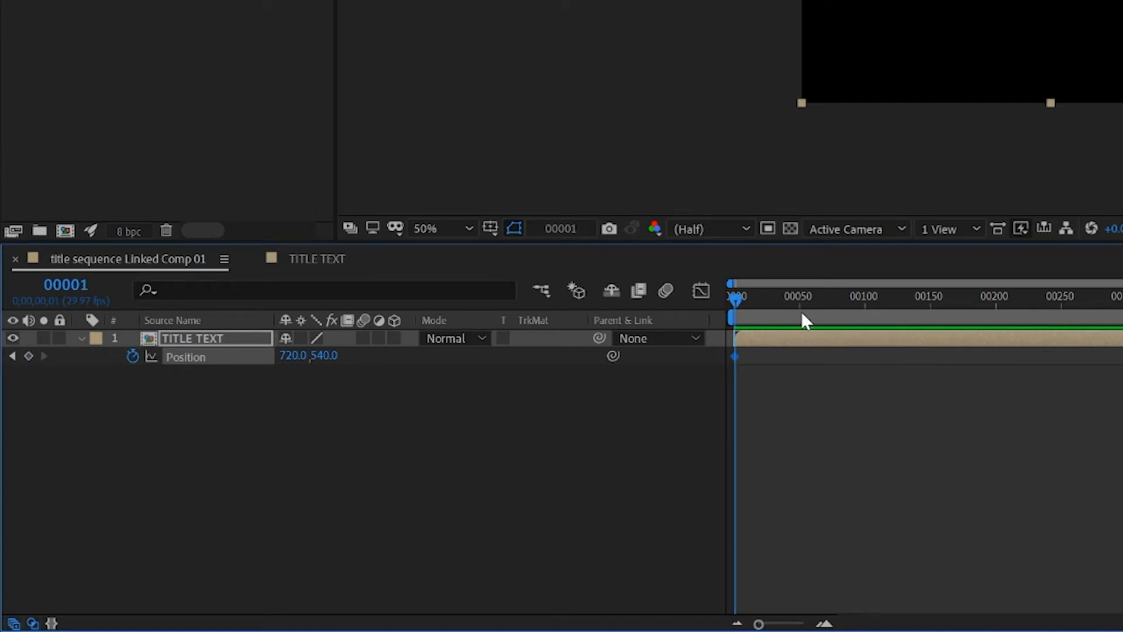
pyautogui.press('pagedown')
pyautogui.press('pagedown')
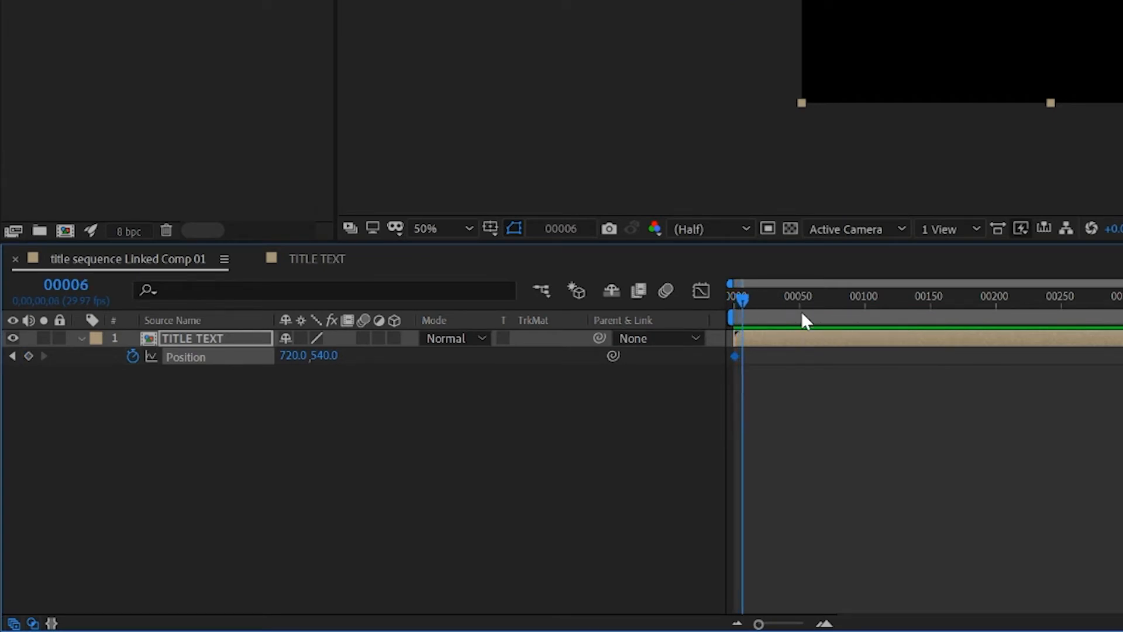
pyautogui.hotkey('shift', 'pagedown')
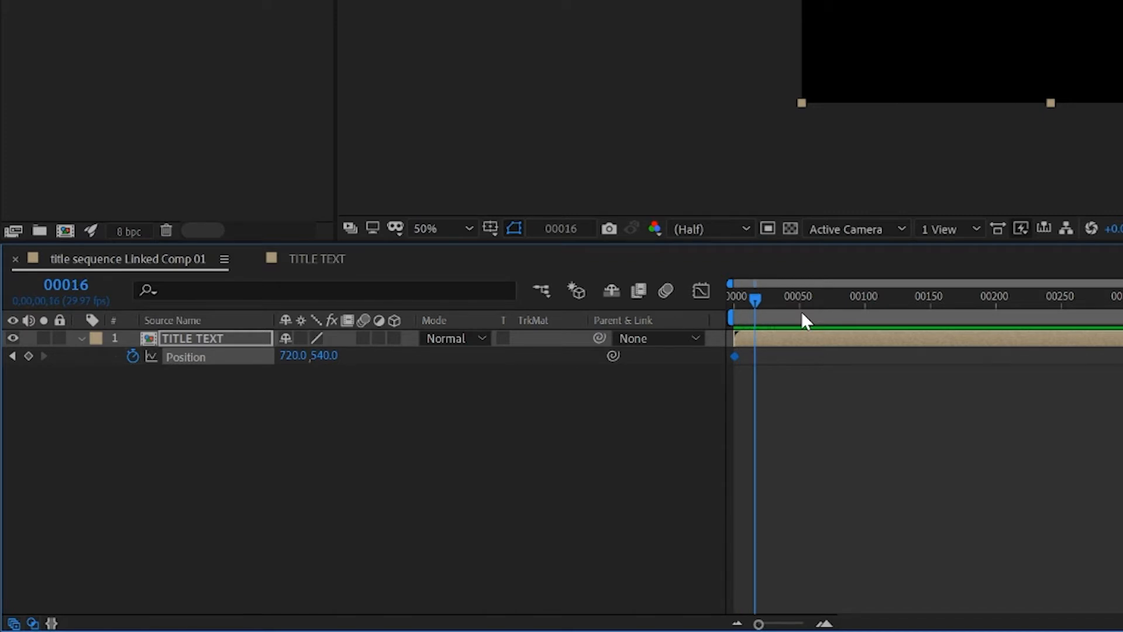
pyautogui.hotkey('shift', 'pagedown')
pyautogui.hotkey('shift', 'pagedown')
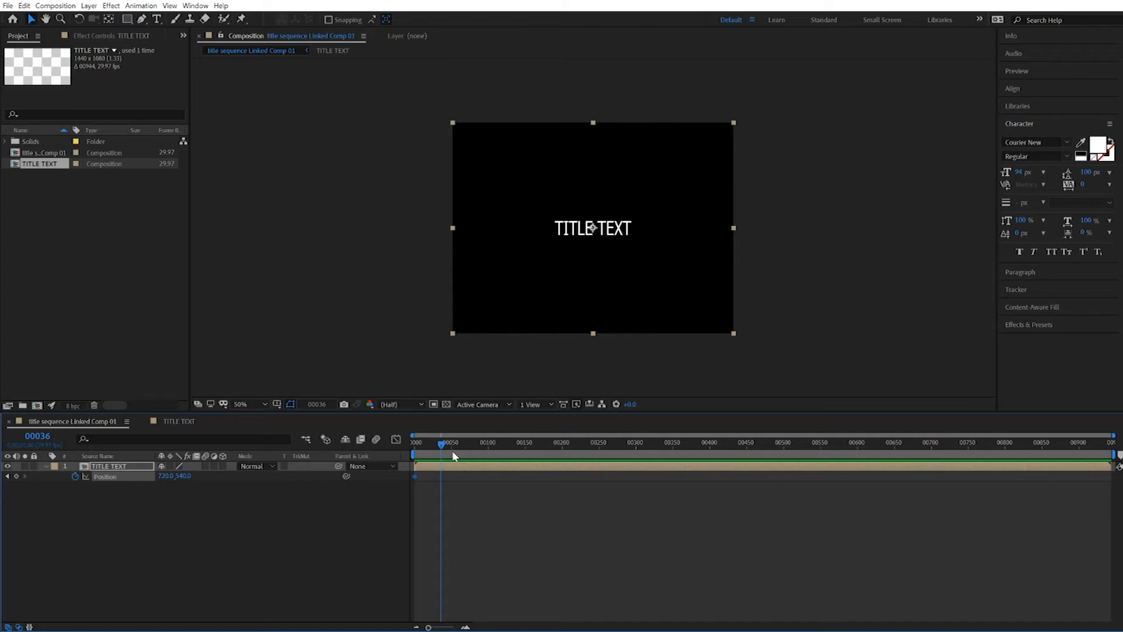
pyautogui.press('pageup')
pyautogui.press('pageup')
pyautogui.press('pageup')
pyautogui.press('pageup')
pyautogui.press('pageup')
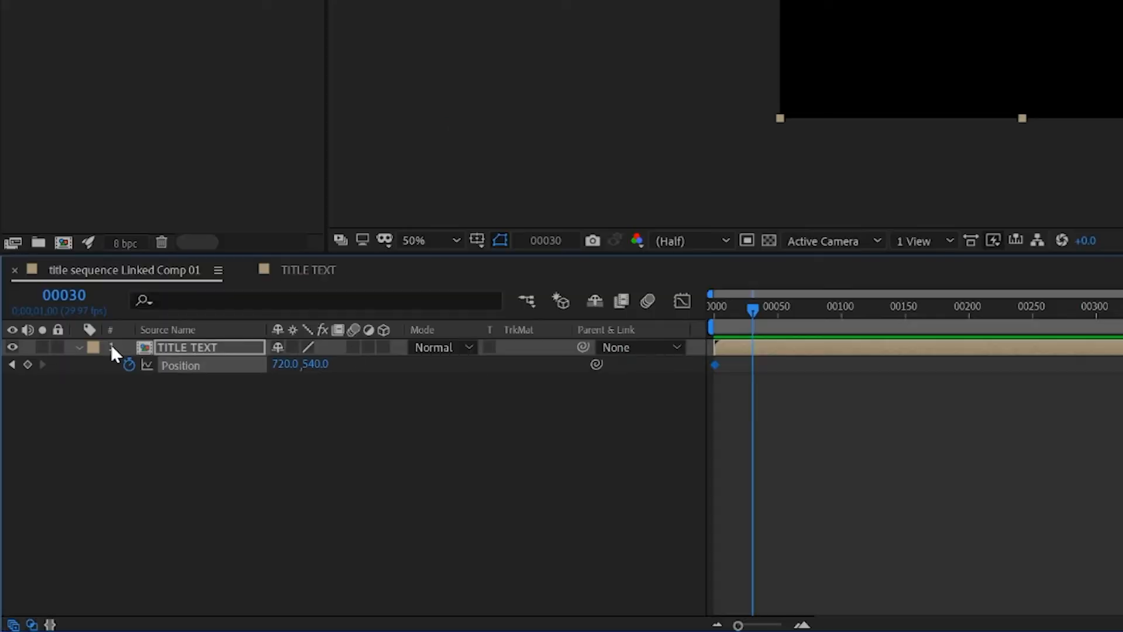
pyautogui.click(28, 364)
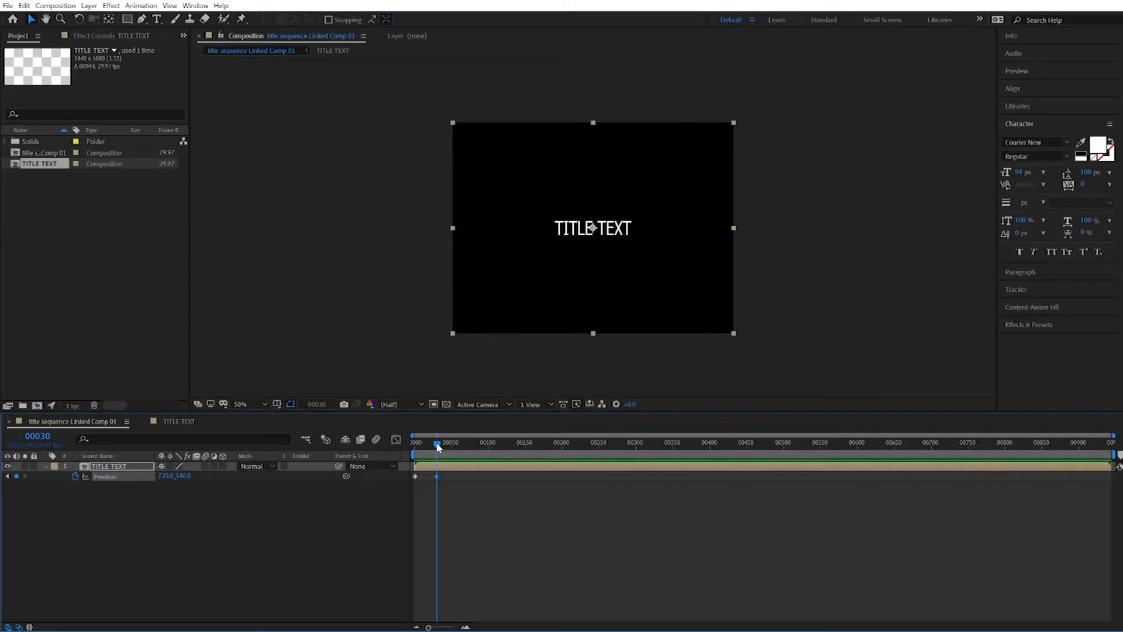
# Raise the title slightly above centre at about the midpoint between the two Position keyframes, creating a middle keyframe
pyautogui.moveTo(752, 305); pyautogui.dragTo(730, 311)
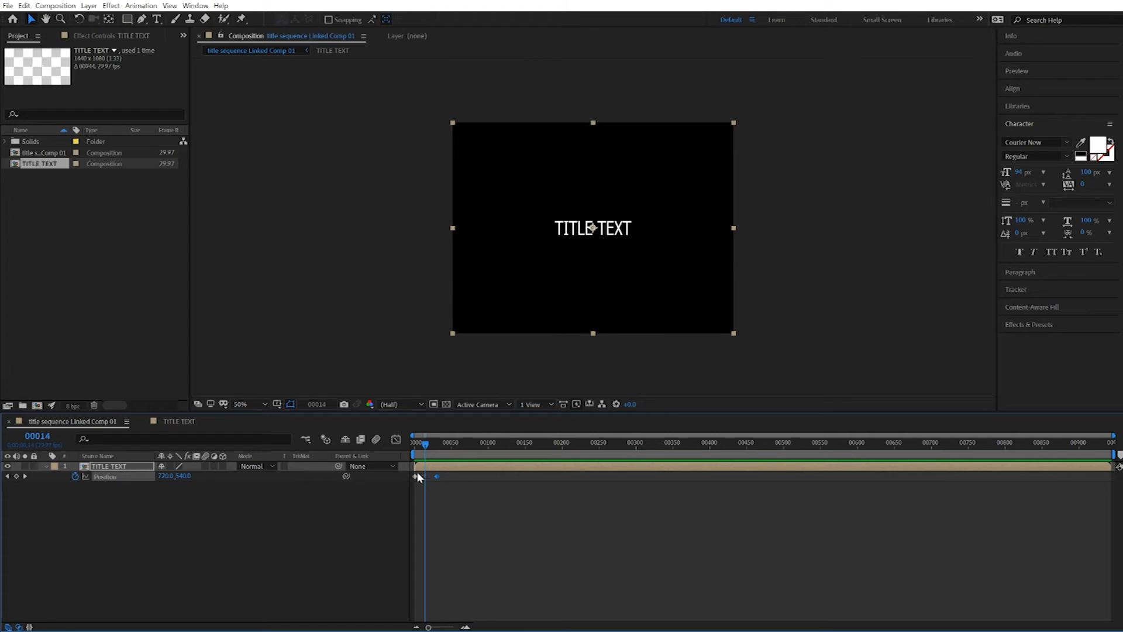
pyautogui.moveTo(429, 449)
pyautogui.mouseDown()
pyautogui.moveTo(402, 455)
pyautogui.moveTo(426, 453)
pyautogui.mouseUp()
pyautogui.moveTo(581, 236); pyautogui.dragTo(577, 212)
# Preview the title's position animation from frame 0
pyautogui.moveTo(427, 445)
pyautogui.mouseDown()
pyautogui.moveTo(414, 447)
pyautogui.moveTo(437, 443)
pyautogui.moveTo(411, 450)
pyautogui.mouseUp()
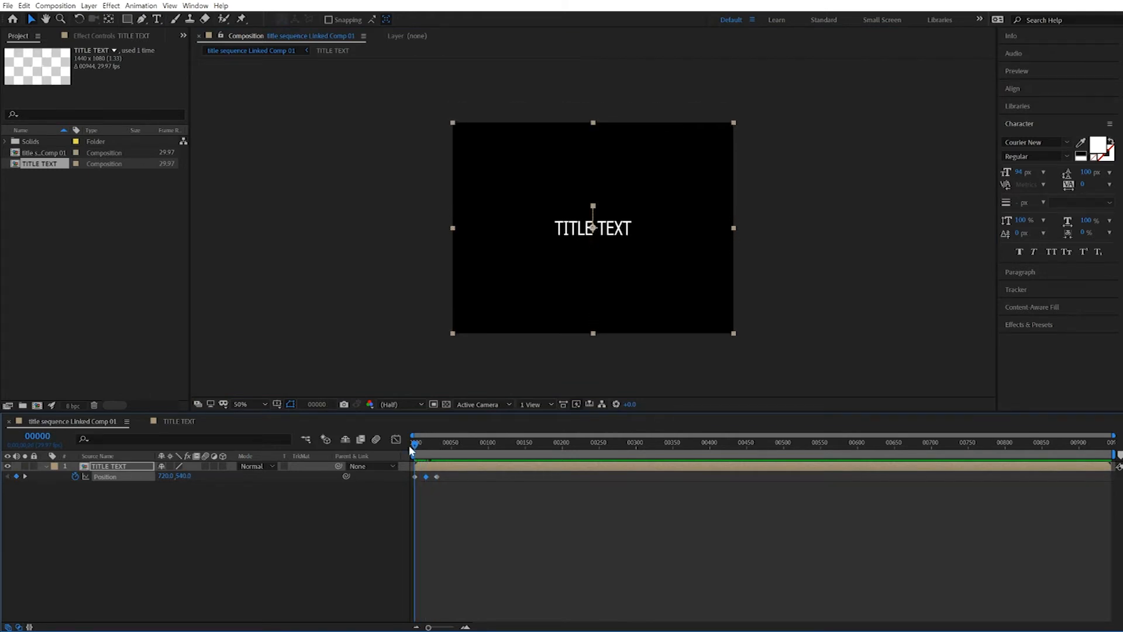
pyautogui.press('space')
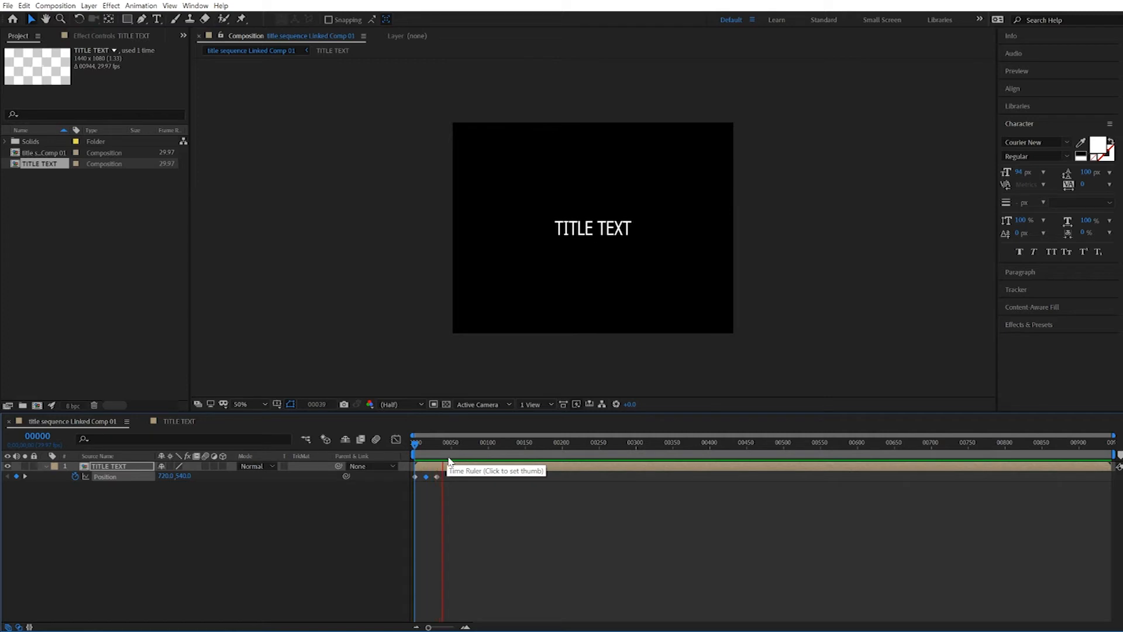
pyautogui.press('space')
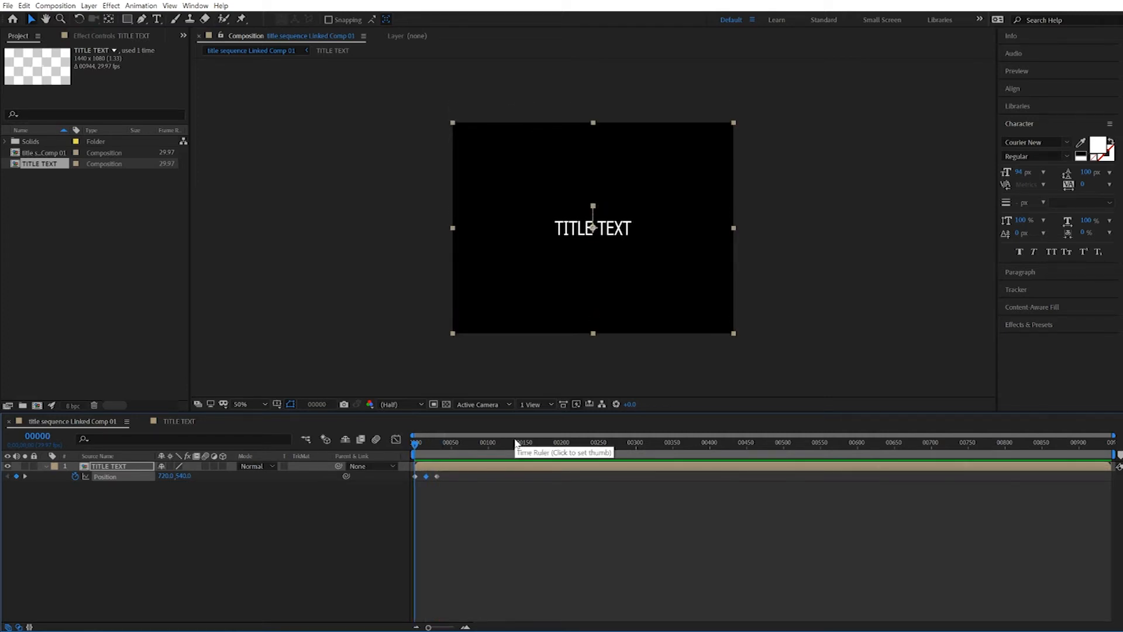
pyautogui.press('space')
pyautogui.press('space')
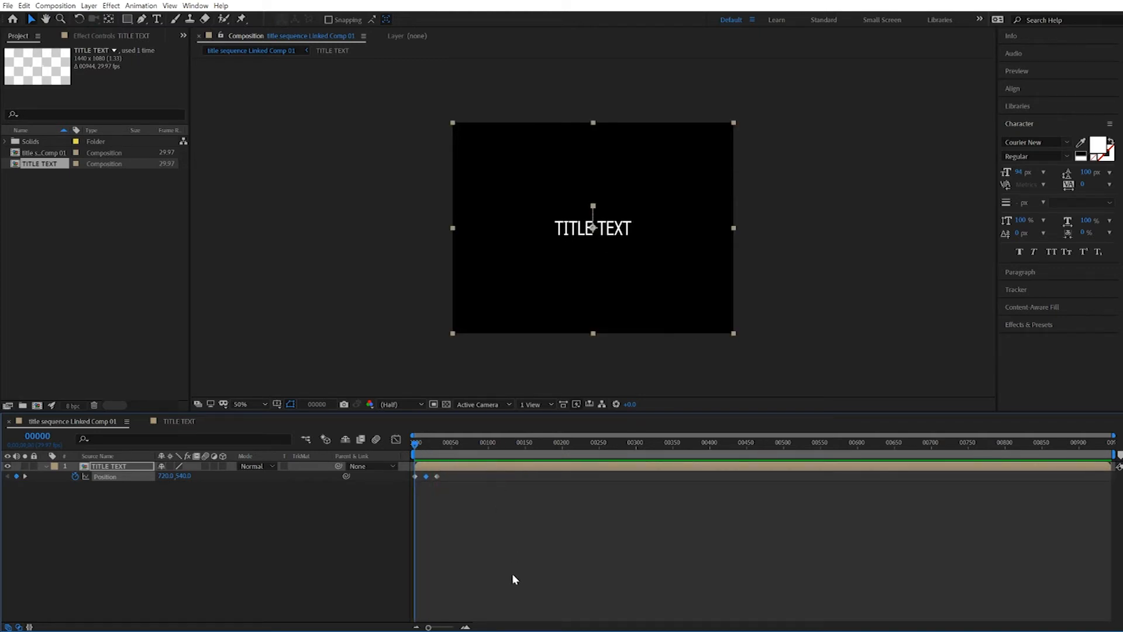
# Switch back to Premiere Pro and play the title seq sequence from the start to check the linked animation
pyautogui.click(477, 585)
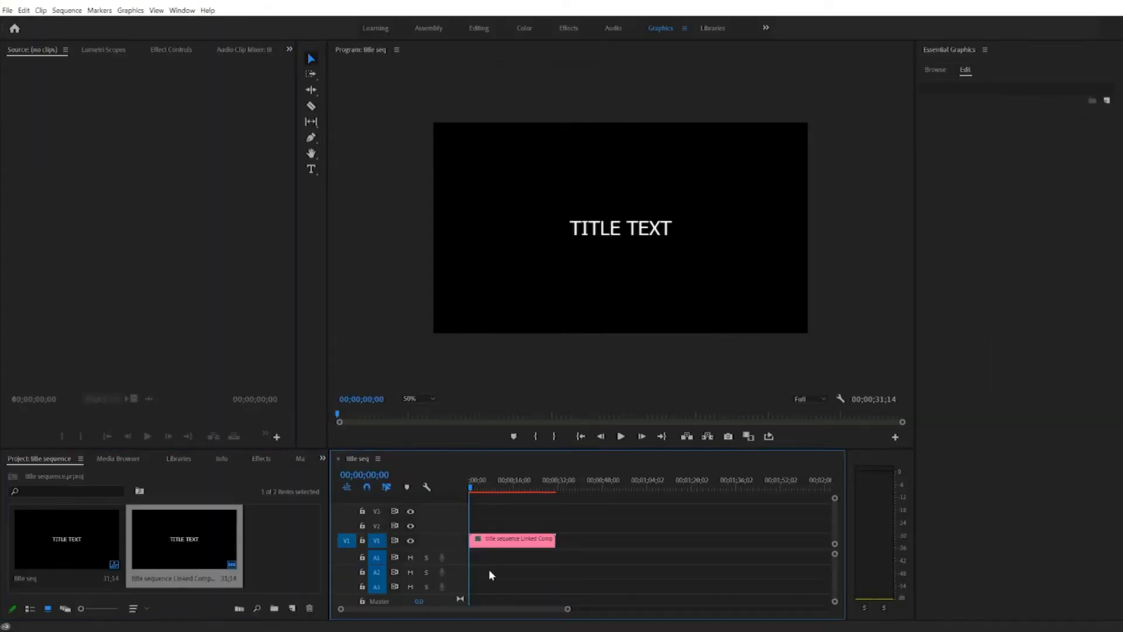
pyautogui.press('space')
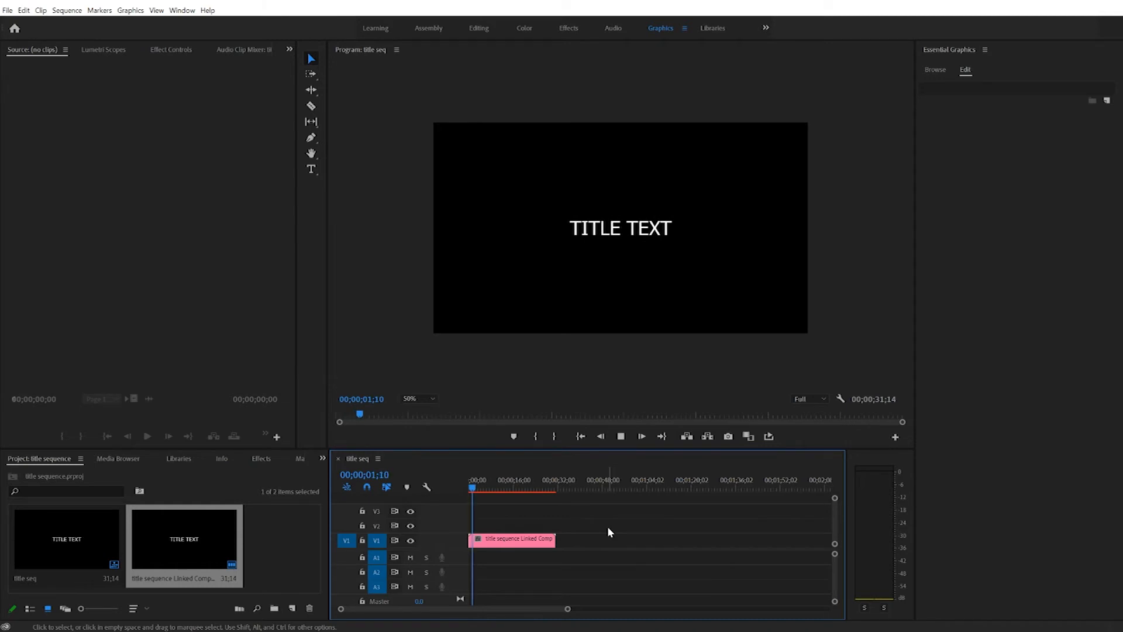
pyautogui.press('Home')
pyautogui.press('space')
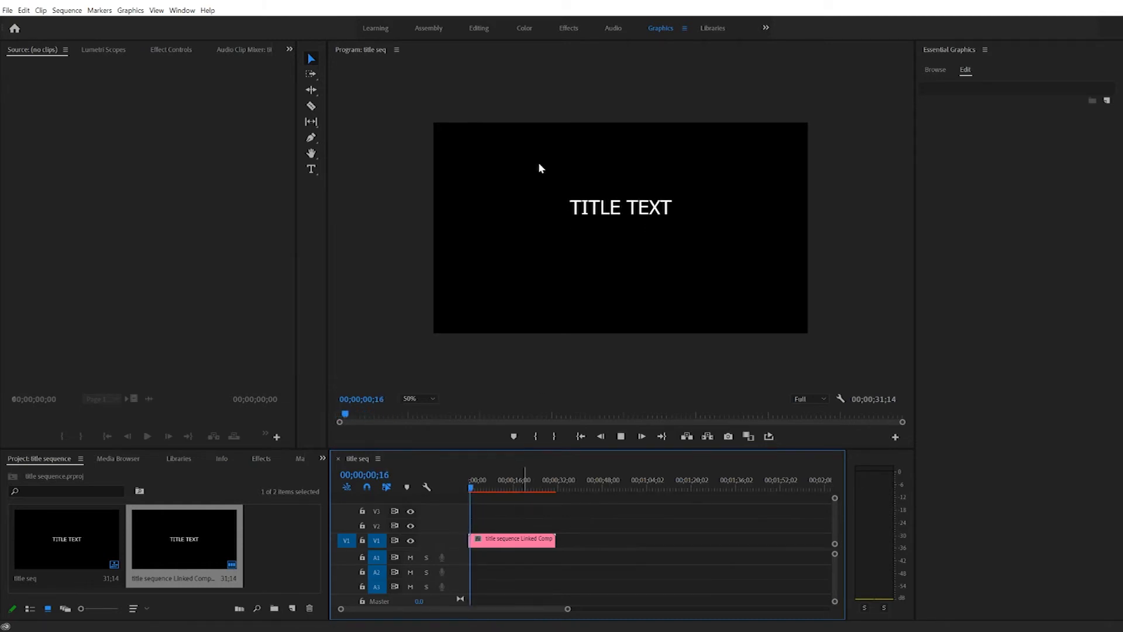
pyautogui.press('space')
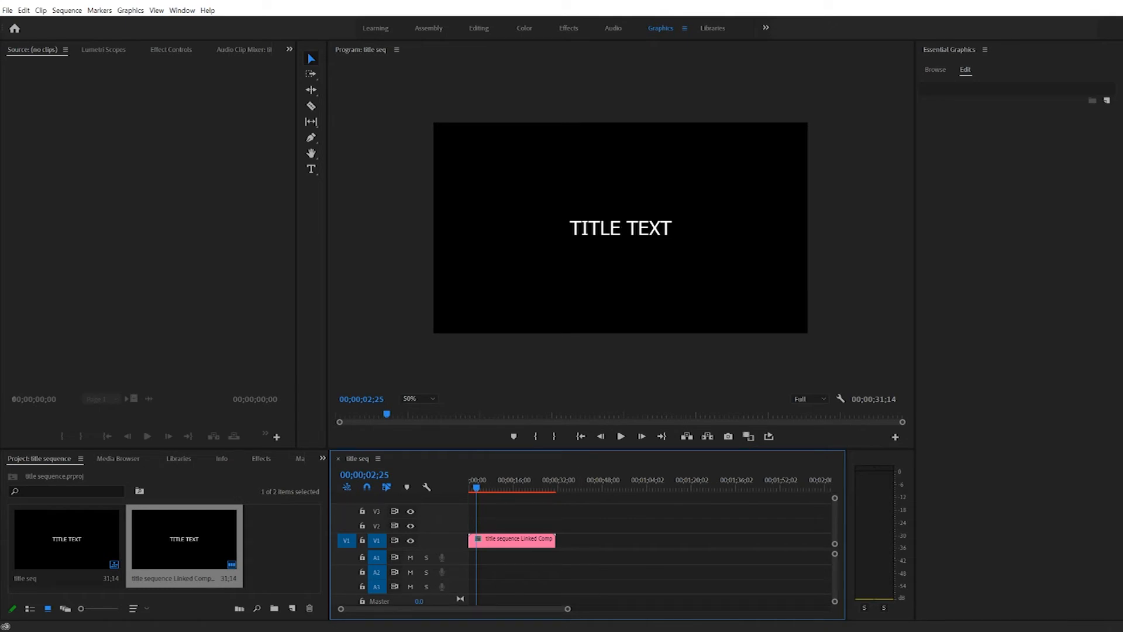
# Switch to After Effects and add Position keyframes that lower the title below centre at frame 46 and raise it above centre at frame 63
pyautogui.click(535, 631)
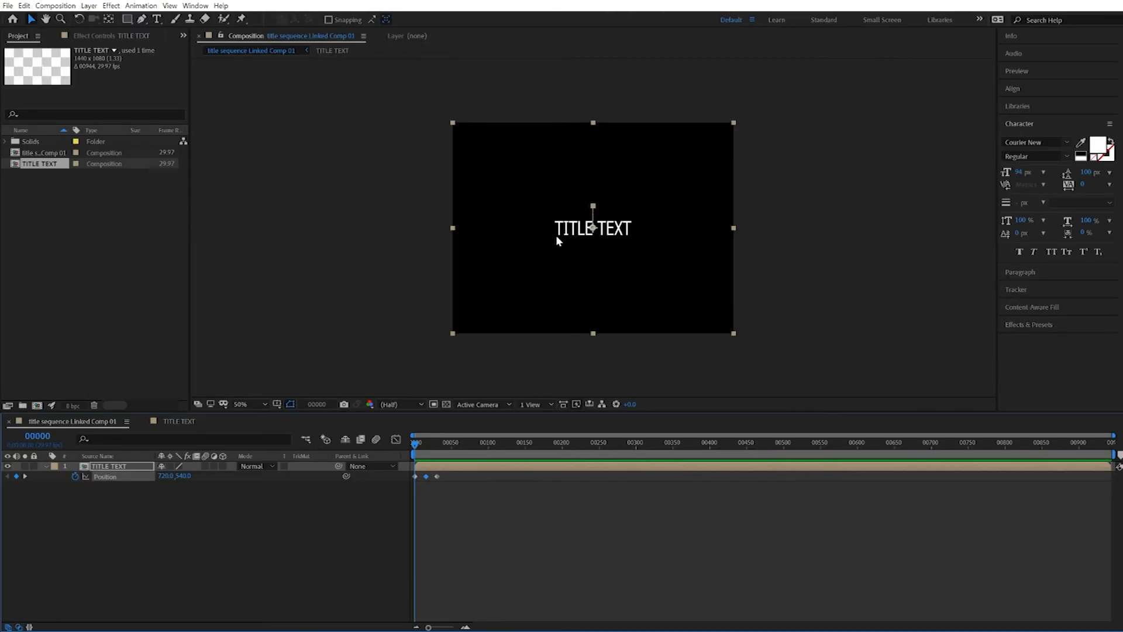
pyautogui.moveTo(416, 444); pyautogui.dragTo(449, 447)
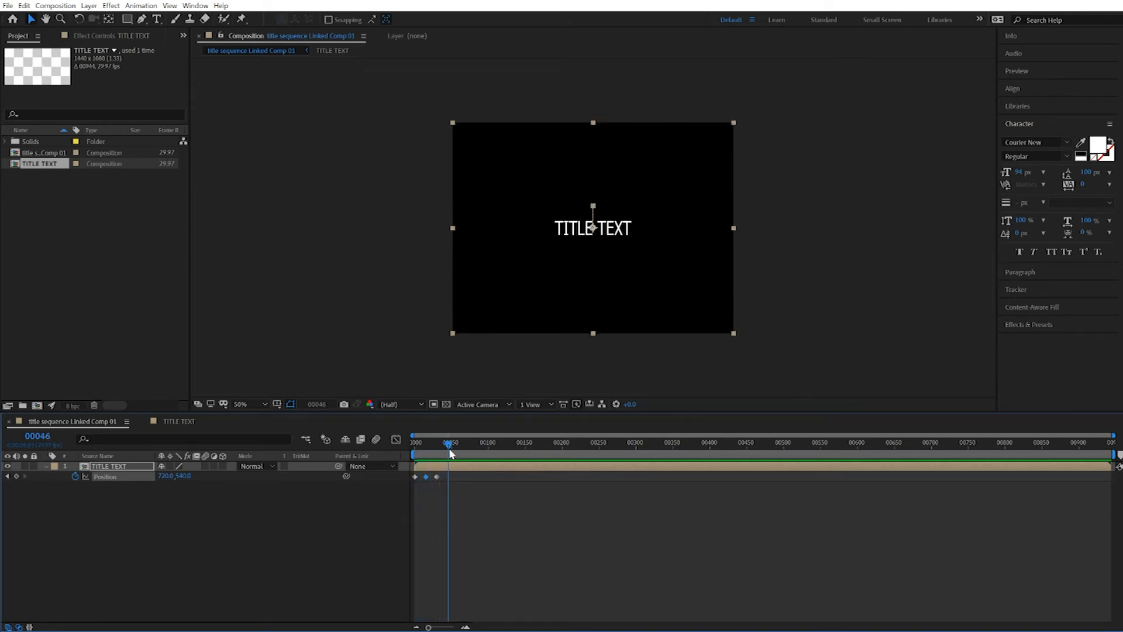
pyautogui.moveTo(569, 232); pyautogui.dragTo(569, 247)
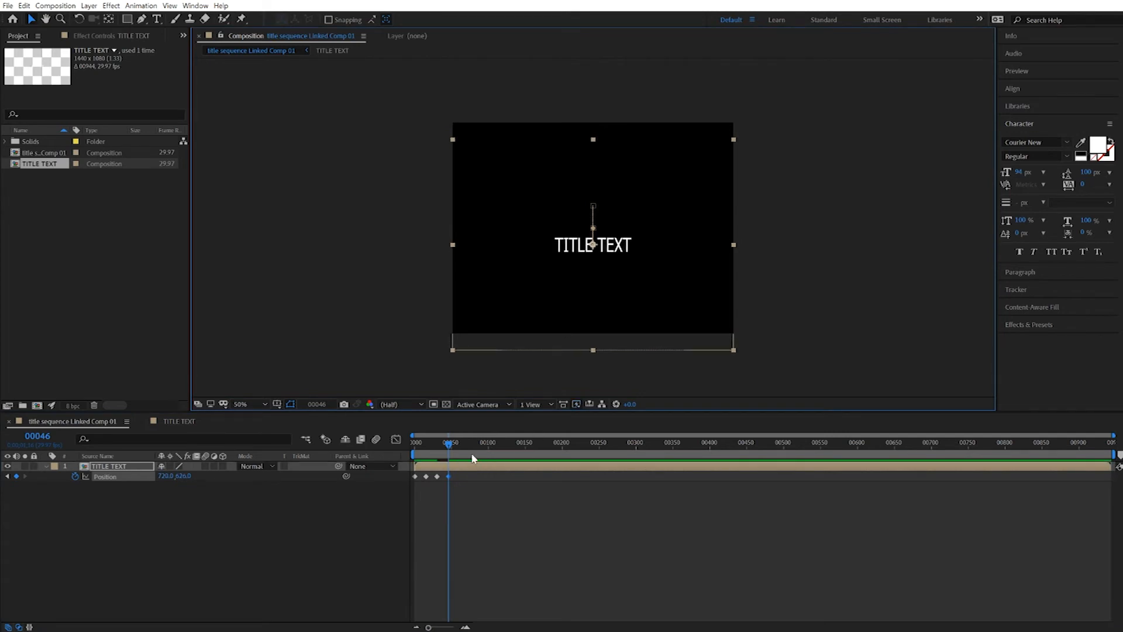
pyautogui.moveTo(448, 447); pyautogui.dragTo(461, 447)
pyautogui.moveTo(580, 245); pyautogui.dragTo(593, 205)
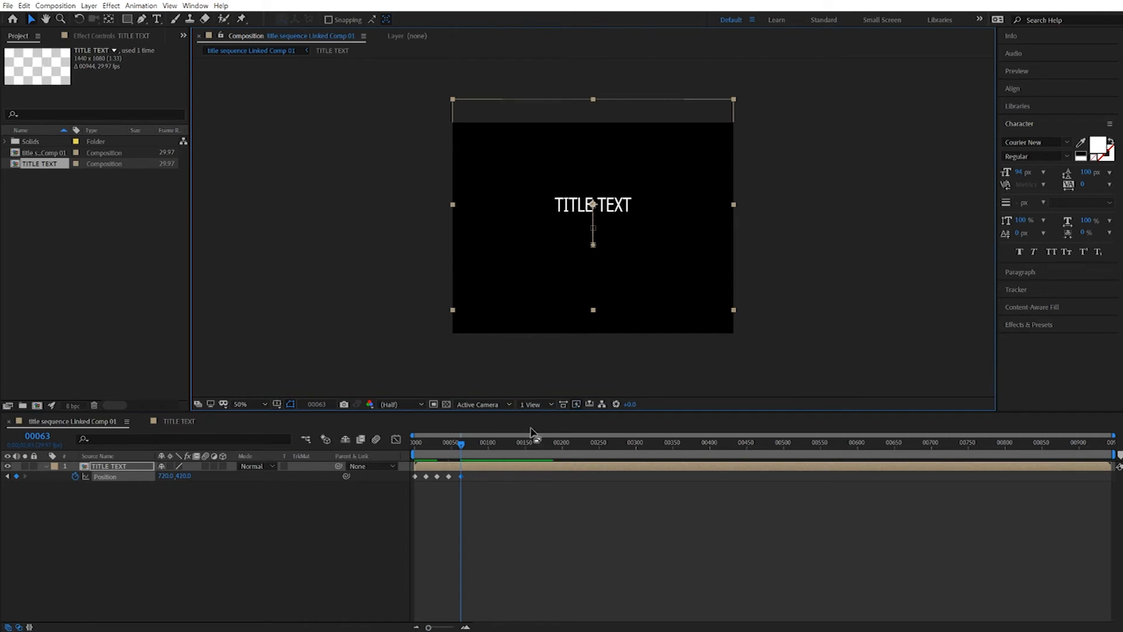
# Preview the extended position animation from frame 0, and scrub through it in Premiere Pro's title seq sequence
pyautogui.moveTo(460, 446); pyautogui.dragTo(456, 446)
pyautogui.press('space')
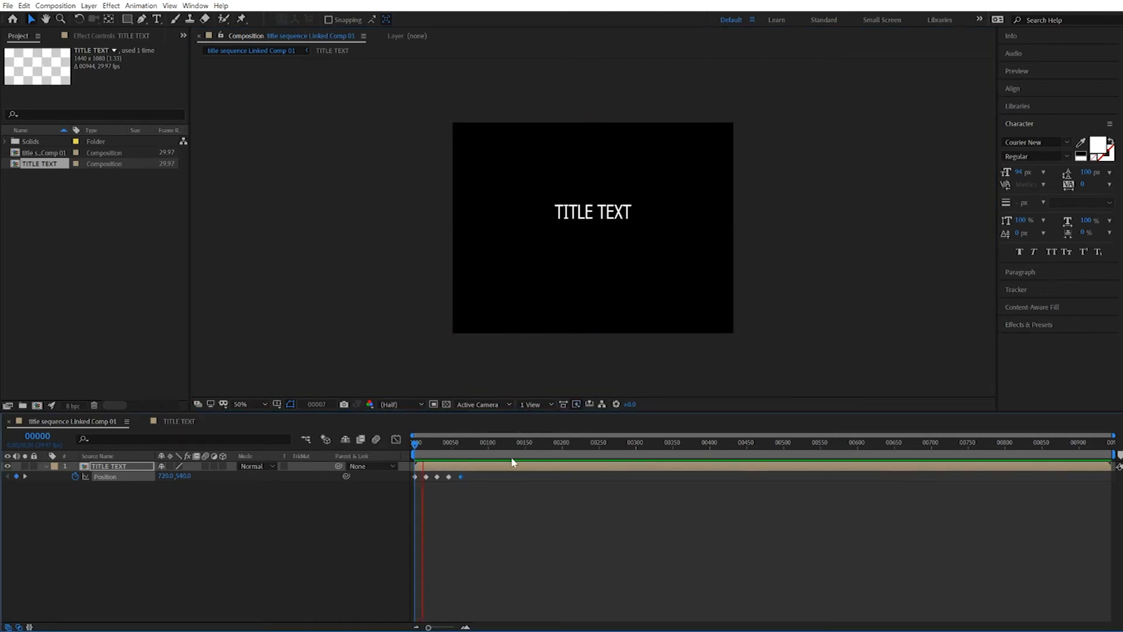
pyautogui.press('space')
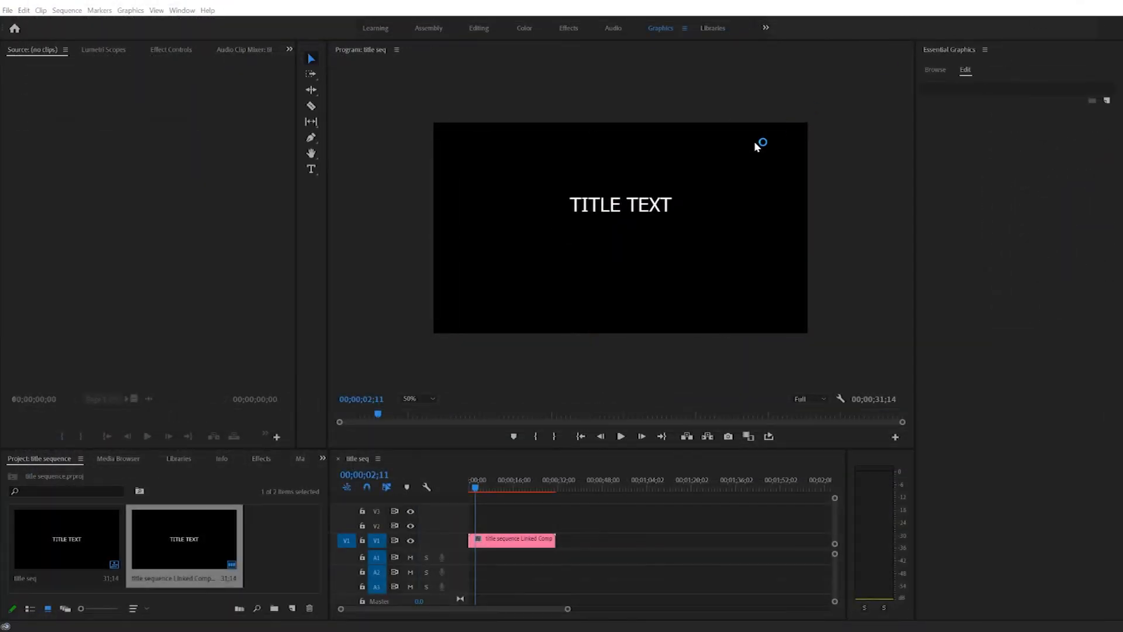
pyautogui.moveTo(485, 489)
pyautogui.mouseDown()
pyautogui.moveTo(468, 489)
pyautogui.moveTo(477, 497)
pyautogui.mouseUp()
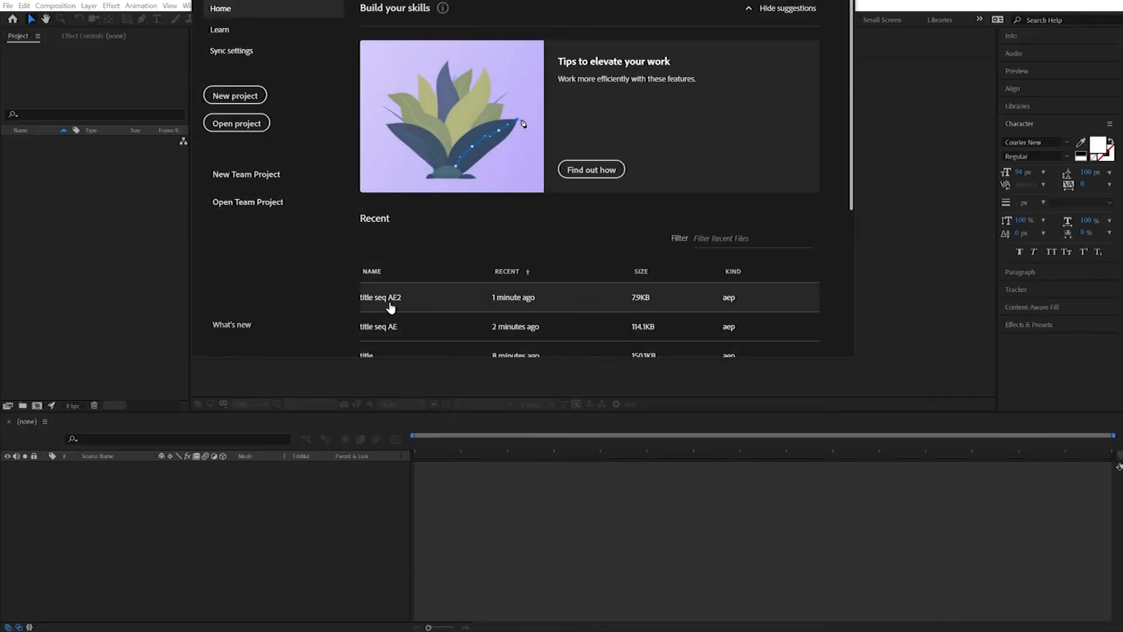
# Open the recent After Effects project holding the linked composition and add a Rotation keyframe to the TITLE TEXT layer at frame 0
pyautogui.click(386, 325)
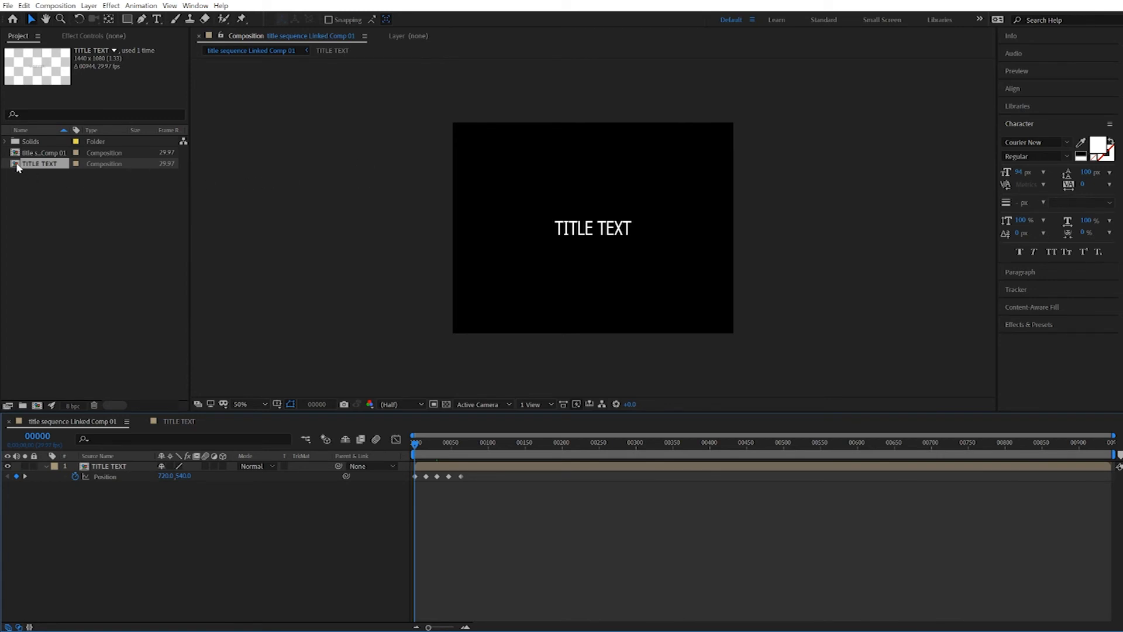
pyautogui.moveTo(417, 444)
pyautogui.mouseDown()
pyautogui.moveTo(433, 446)
pyautogui.moveTo(415, 443)
pyautogui.mouseUp()
pyautogui.click(106, 468)
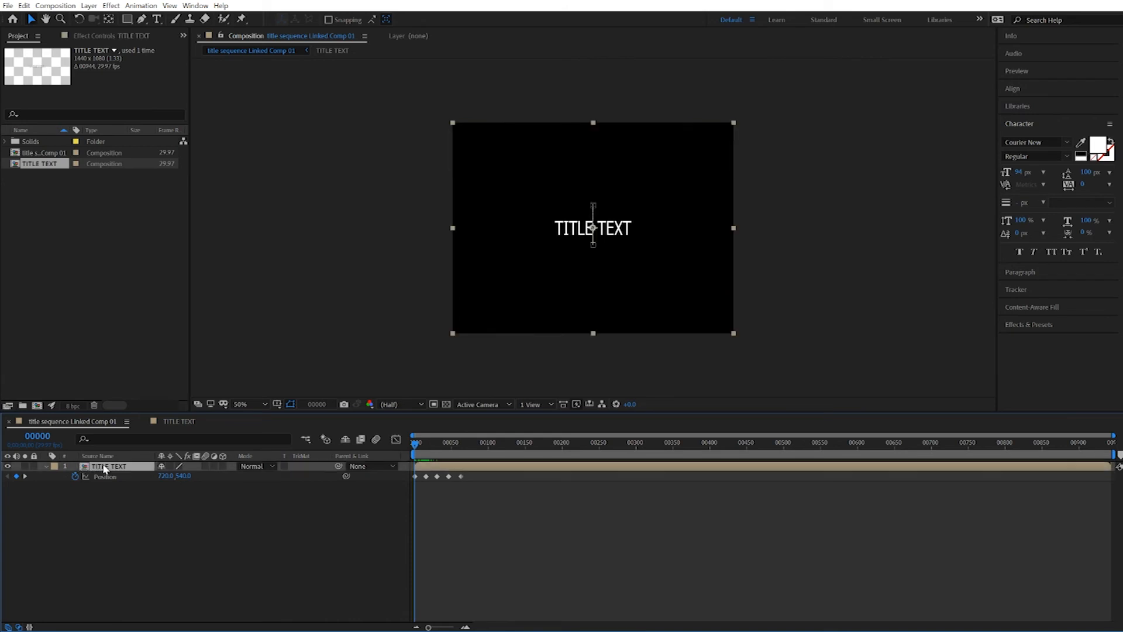
pyautogui.press('r')
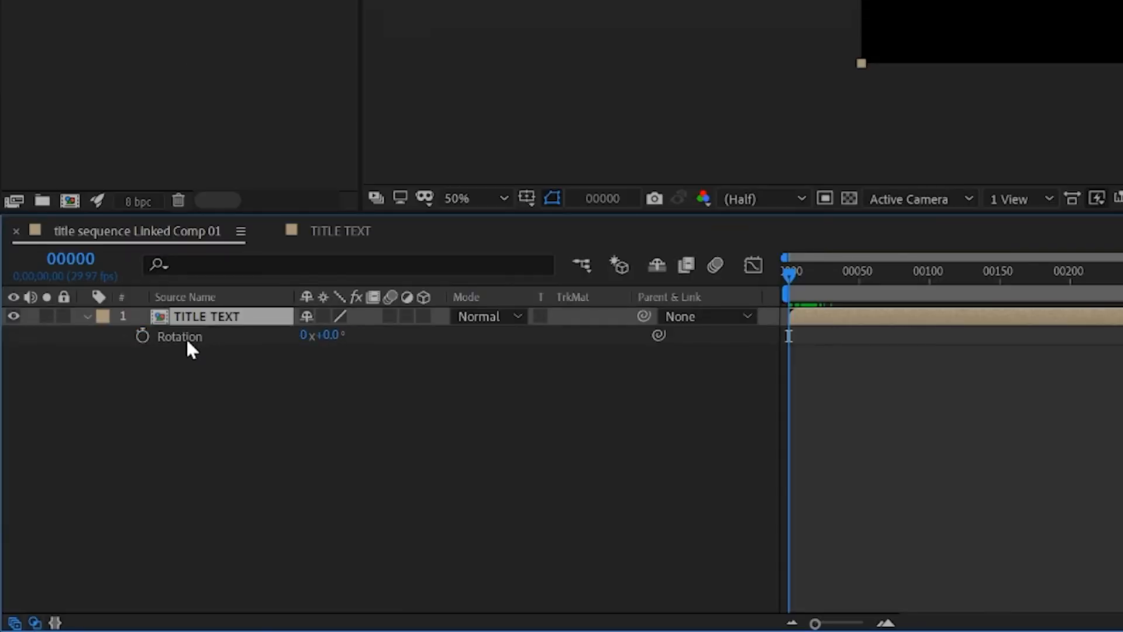
pyautogui.click(144, 336)
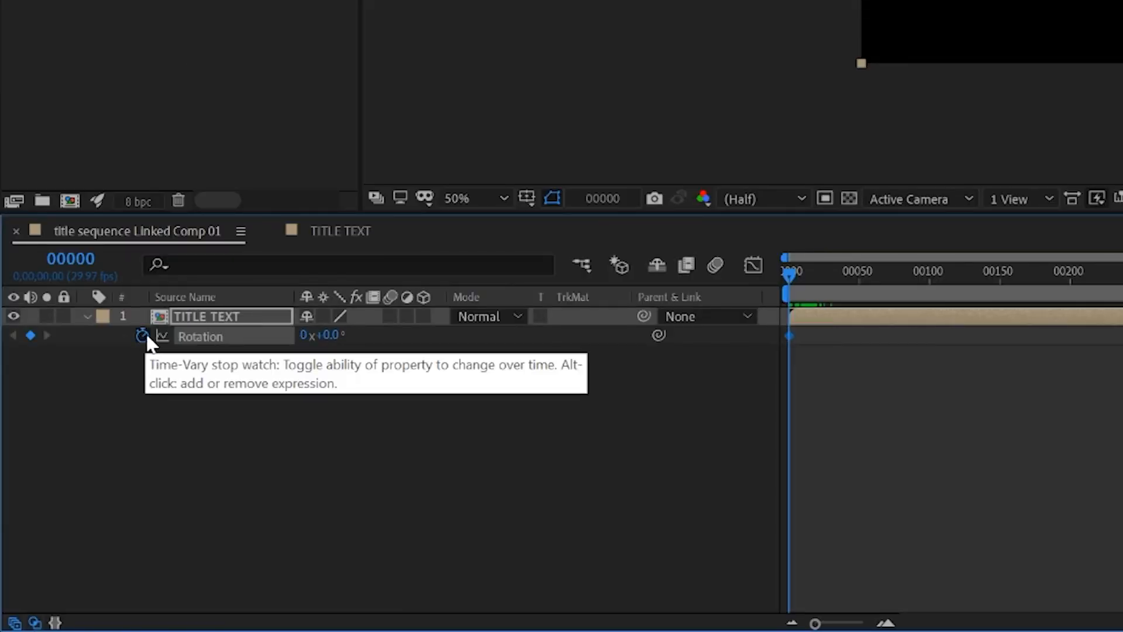
# Add an unrotated Rotation keyframe at frame 101 and set Rotation to 12° at frame 42
pyautogui.moveTo(780, 288); pyautogui.dragTo(930, 298)
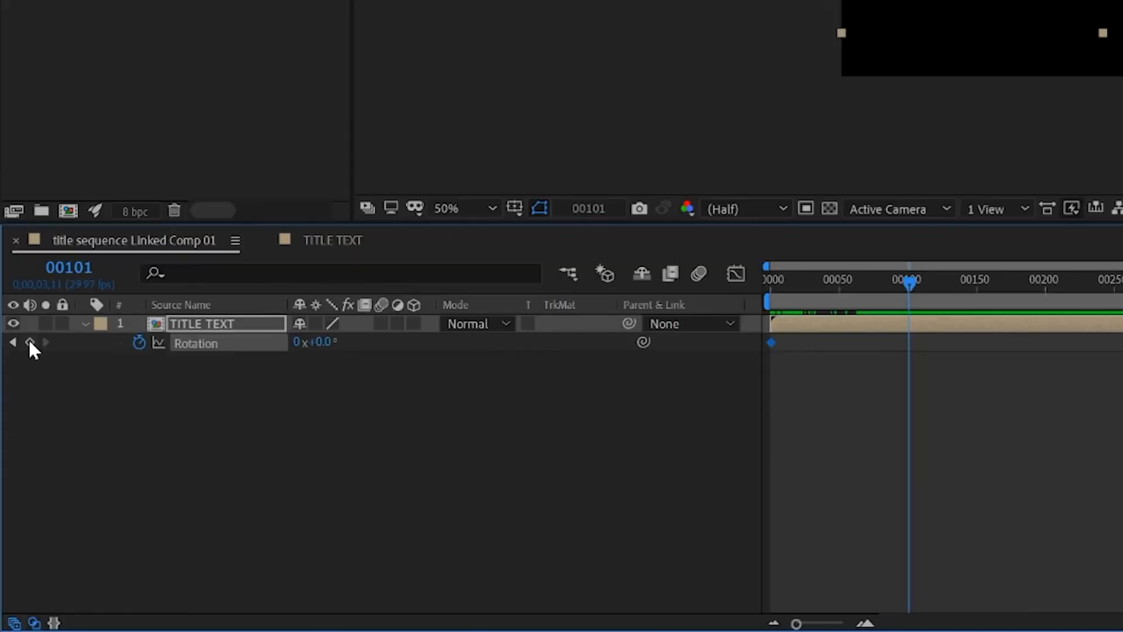
pyautogui.click(15, 476)
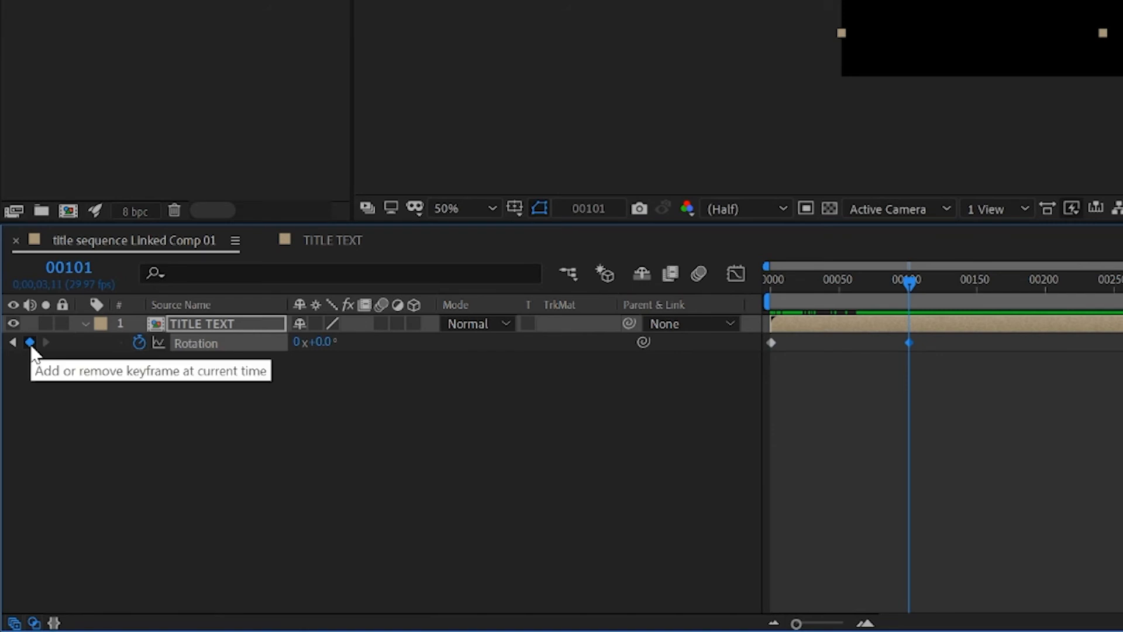
pyautogui.moveTo(903, 288); pyautogui.dragTo(826, 290)
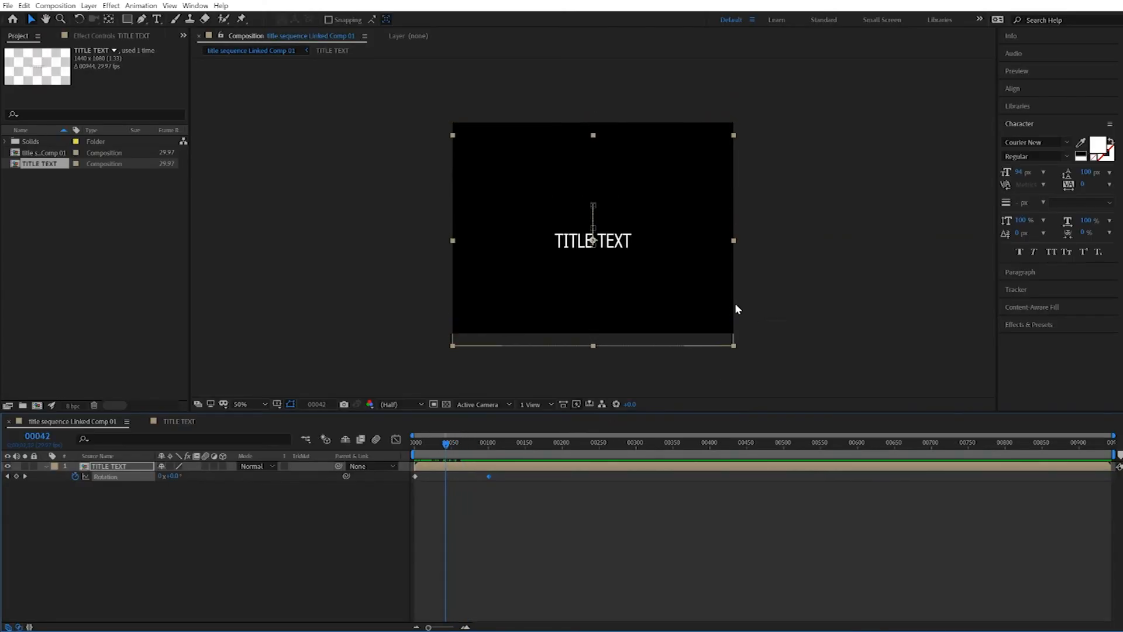
pyautogui.moveTo(173, 476); pyautogui.dragTo(385, 472)
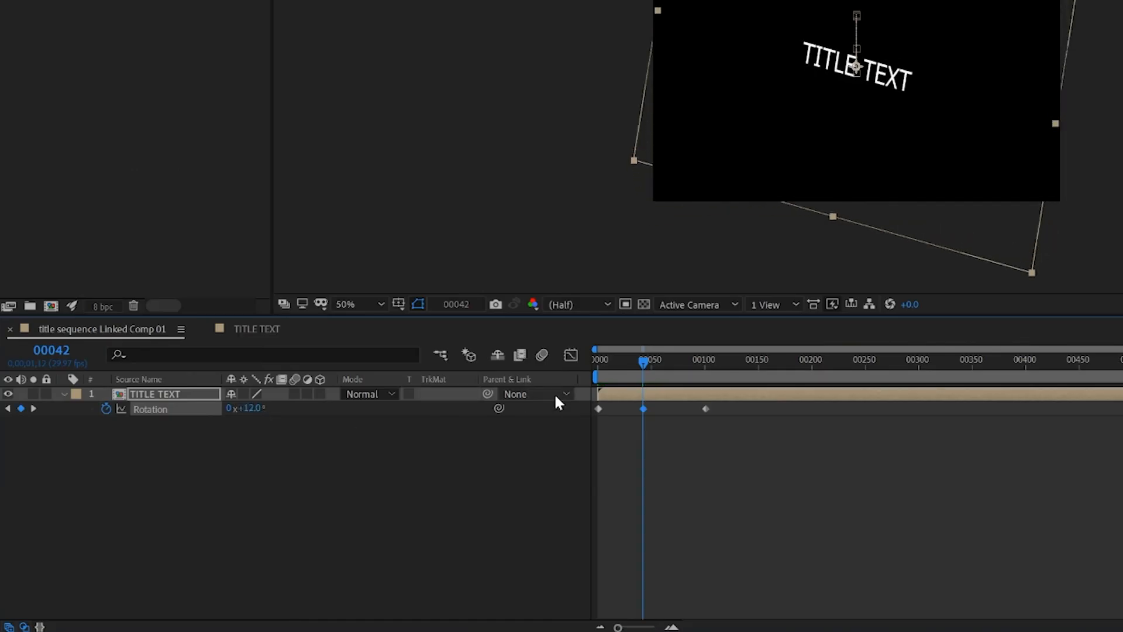
# Preview the rotation, and tilt the title the opposite way to about -9.7° at frame 75
pyautogui.moveTo(644, 360); pyautogui.dragTo(602, 363)
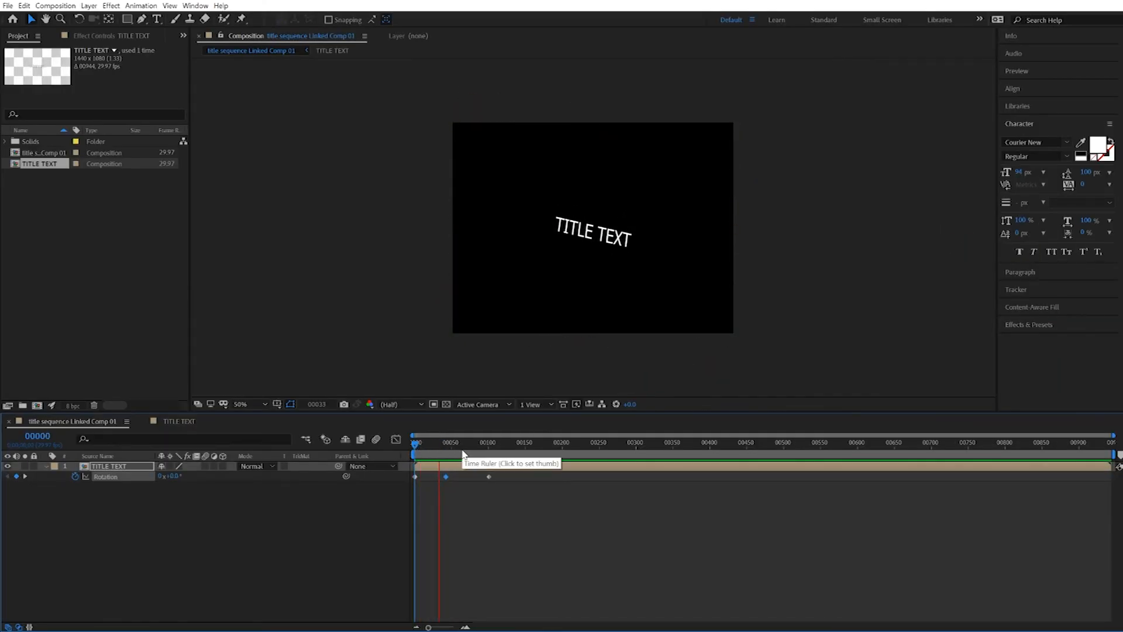
pyautogui.moveTo(171, 476); pyautogui.dragTo(199, 491)
# Preview the rotation animation from frame 0, and scrub through the updated title clip in Premiere Pro's title seq sequence
pyautogui.press('space')
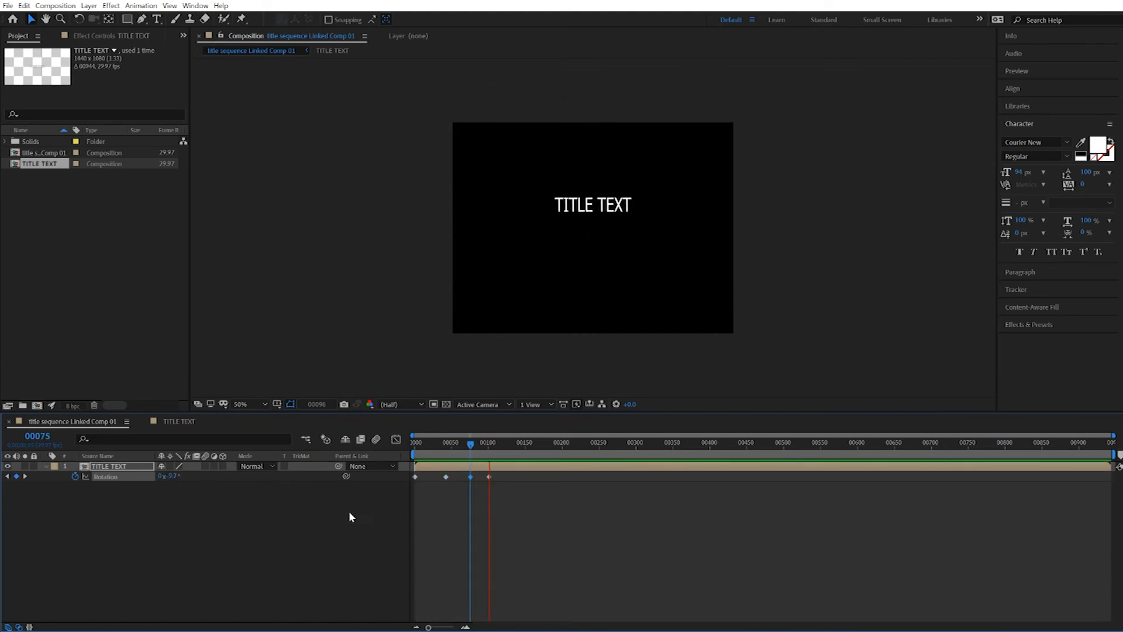
pyautogui.press('space')
pyautogui.press('Home')
pyautogui.press('space')
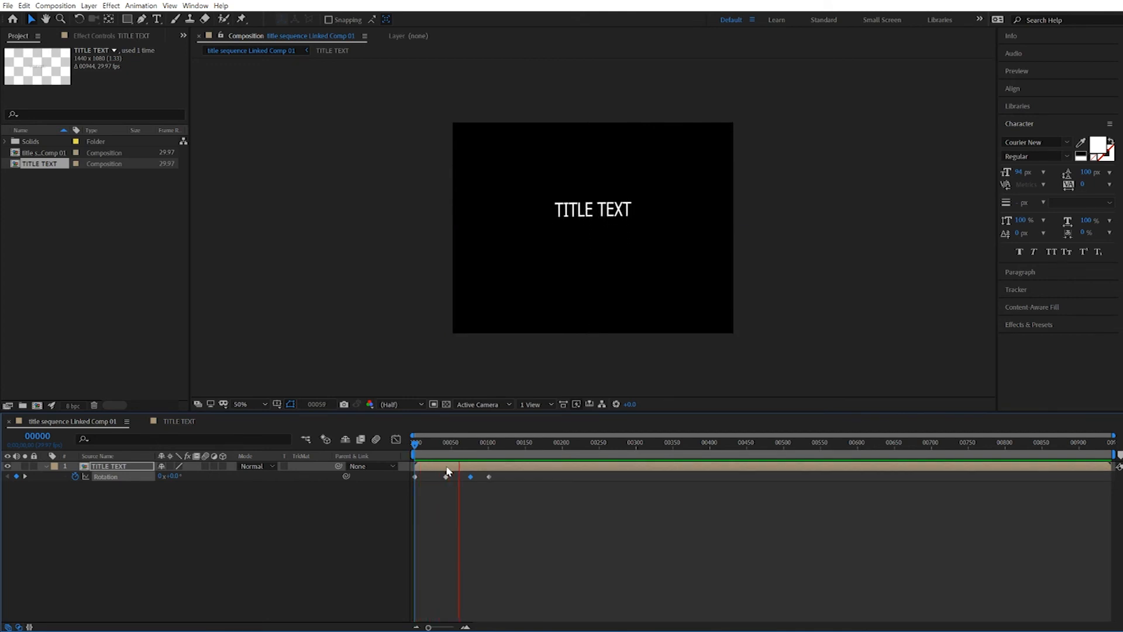
pyautogui.press('space')
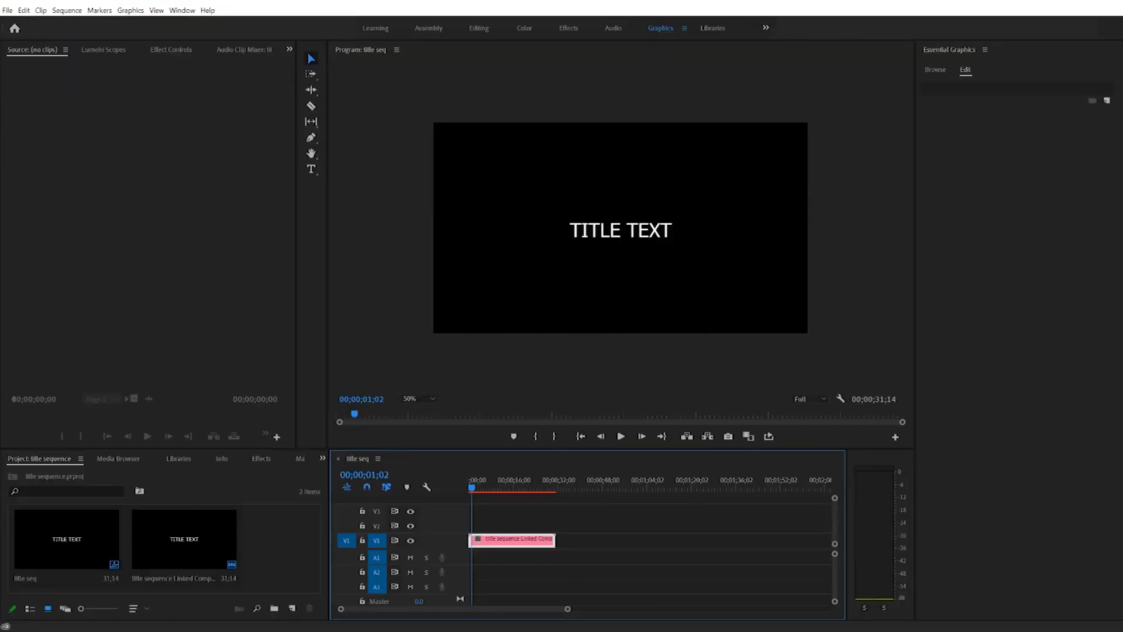
pyautogui.click(471, 489)
pyautogui.moveTo(471, 489); pyautogui.dragTo(491, 489)
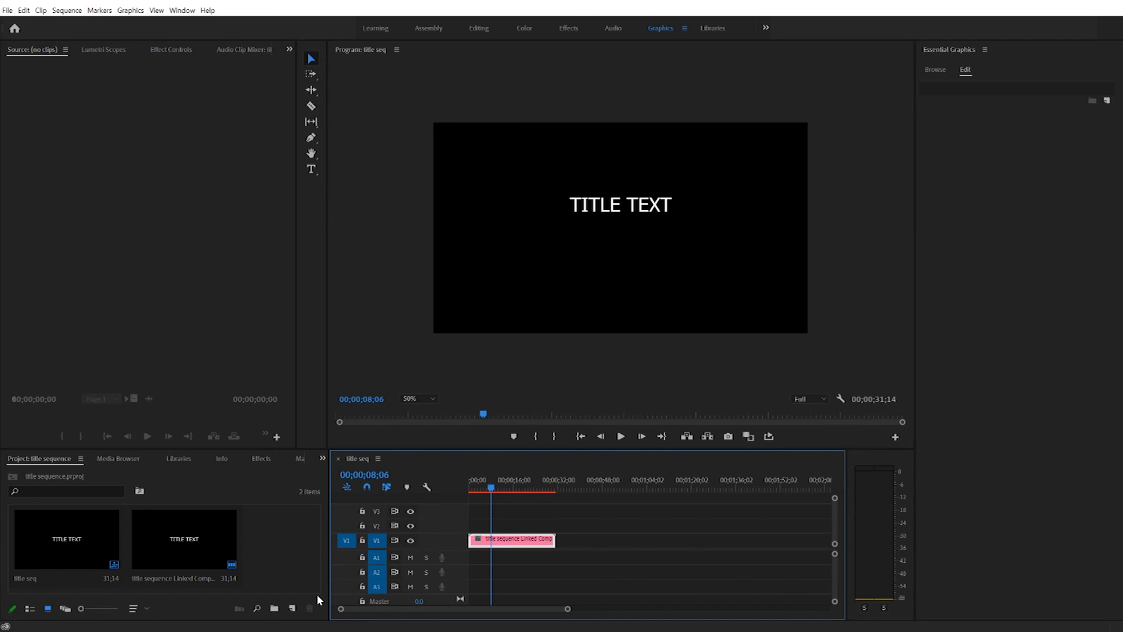
# Create a blue colour matte named Color Matte in the project using the default video settings
pyautogui.click(292, 608)
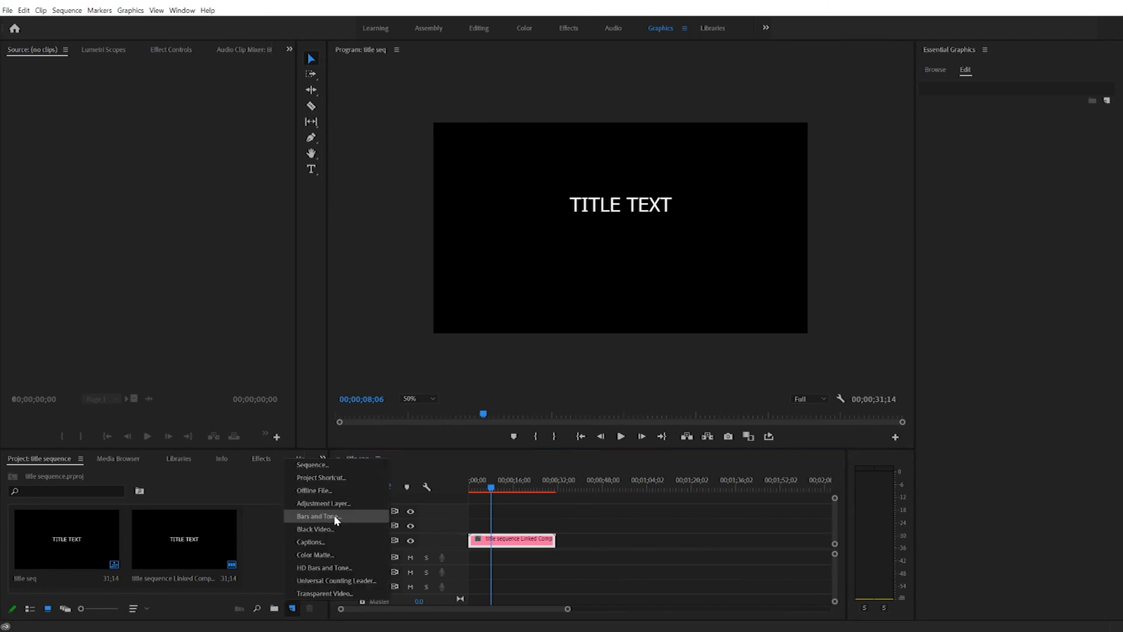
pyautogui.click(332, 554)
pyautogui.click(575, 360)
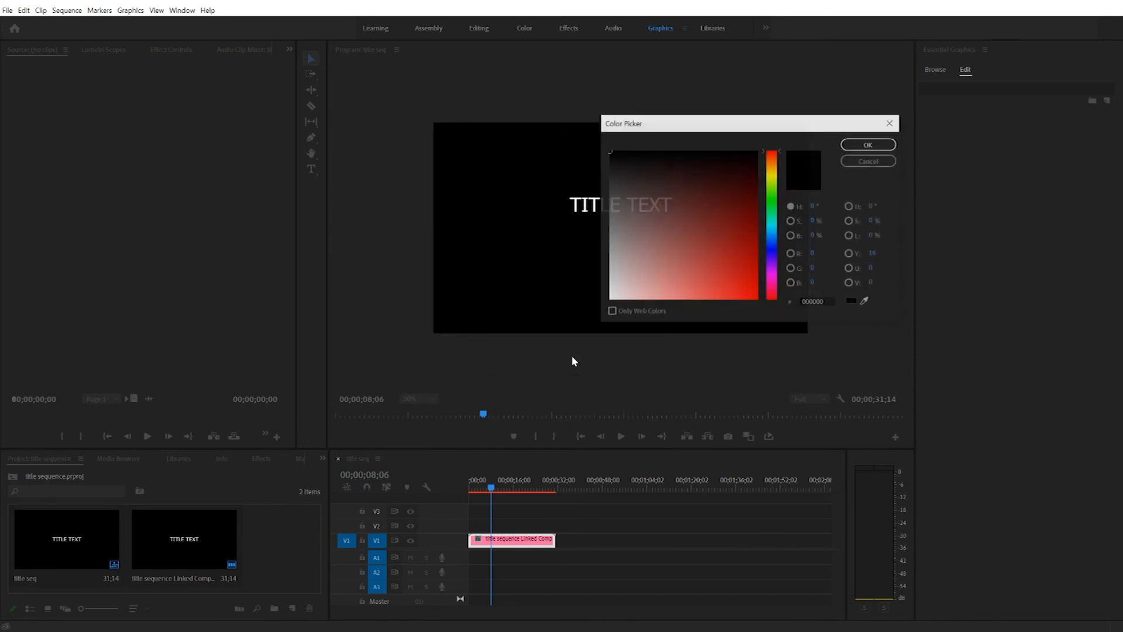
pyautogui.moveTo(714, 244); pyautogui.dragTo(757, 241)
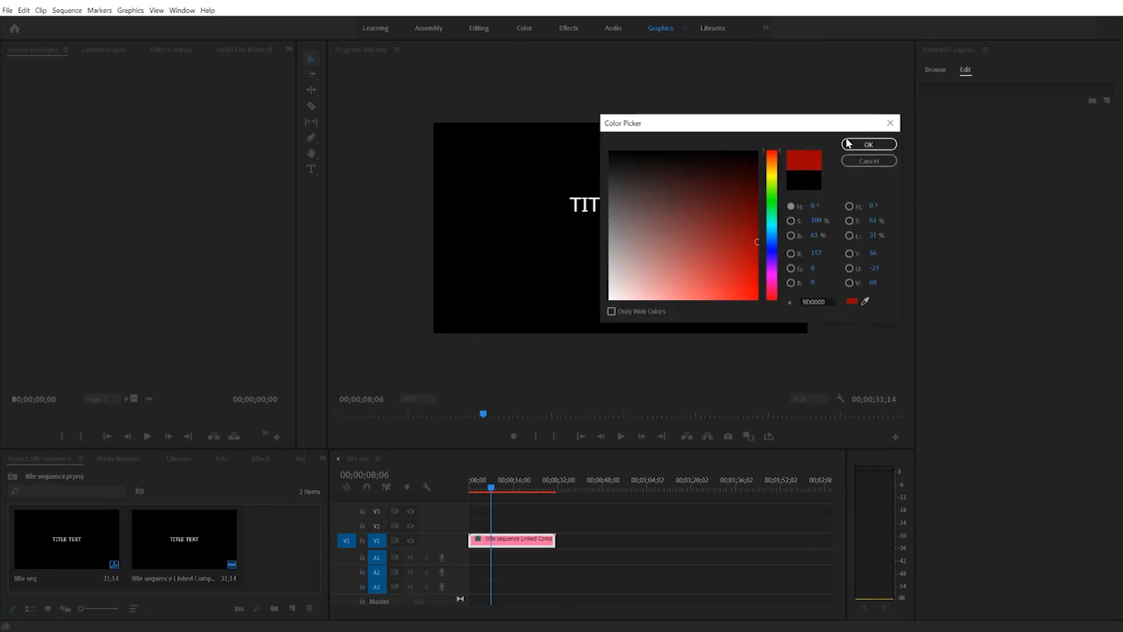
pyautogui.click(772, 240)
pyautogui.click(856, 146)
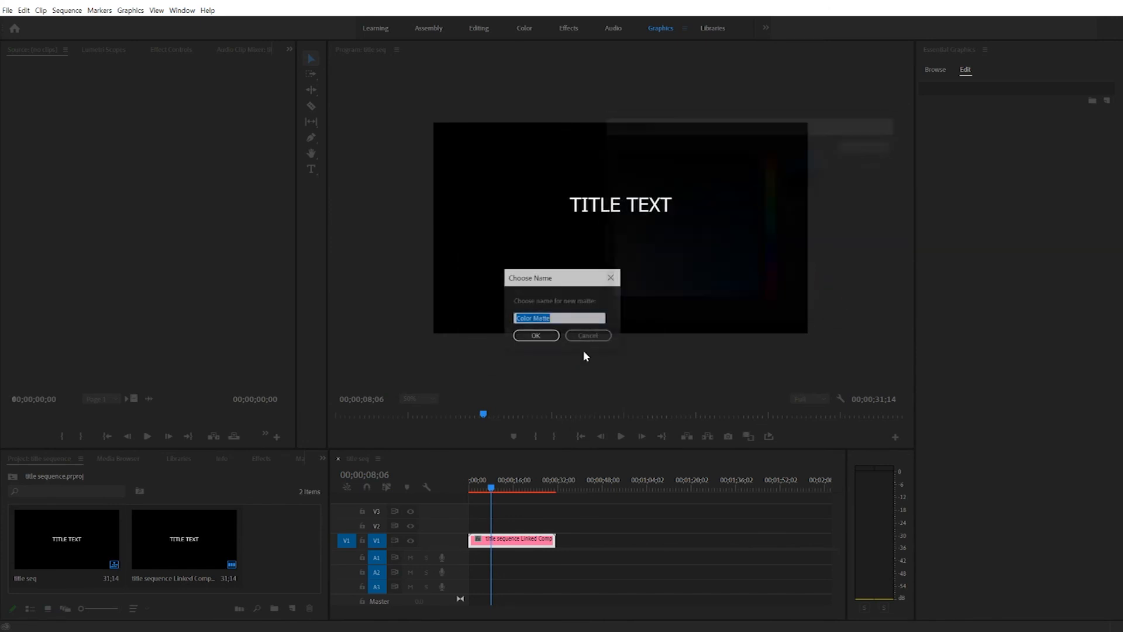
pyautogui.click(536, 335)
# Move the linked composition clip to V2, place Color Matte beneath it on V1 for the same duration, and scrub the result
pyautogui.moveTo(271, 536)
pyautogui.mouseDown()
pyautogui.moveTo(451, 559)
pyautogui.moveTo(266, 544)
pyautogui.mouseUp()
pyautogui.click(525, 544)
pyautogui.moveTo(525, 544); pyautogui.dragTo(525, 529)
pyautogui.moveTo(288, 547); pyautogui.dragTo(555, 539)
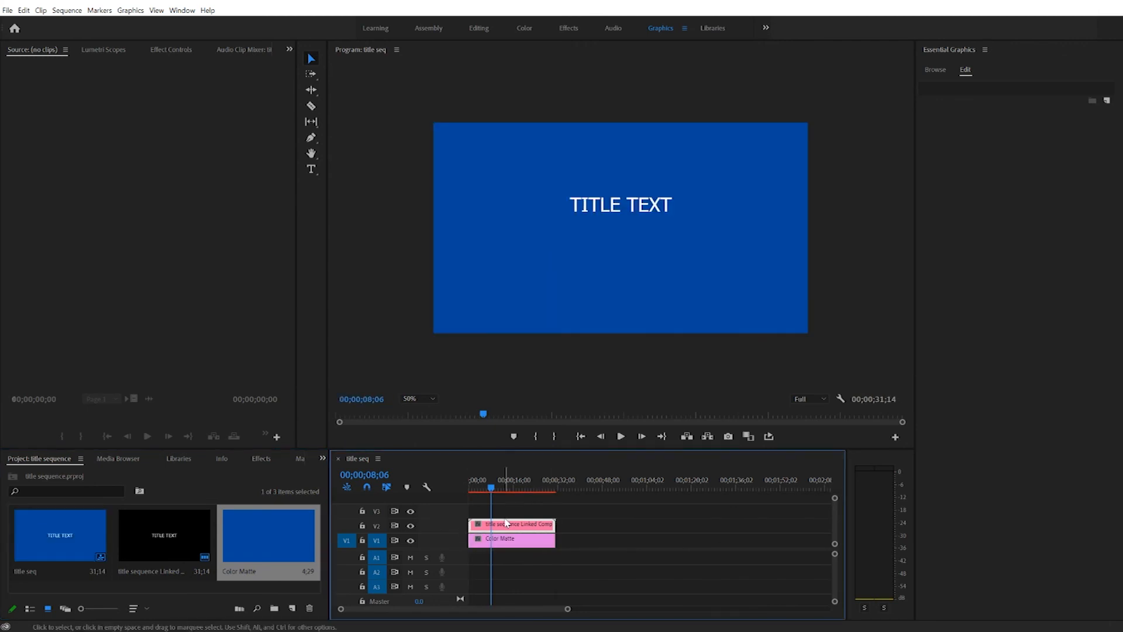
pyautogui.moveTo(494, 493)
pyautogui.mouseDown()
pyautogui.moveTo(455, 486)
pyautogui.moveTo(485, 491)
pyautogui.mouseUp()
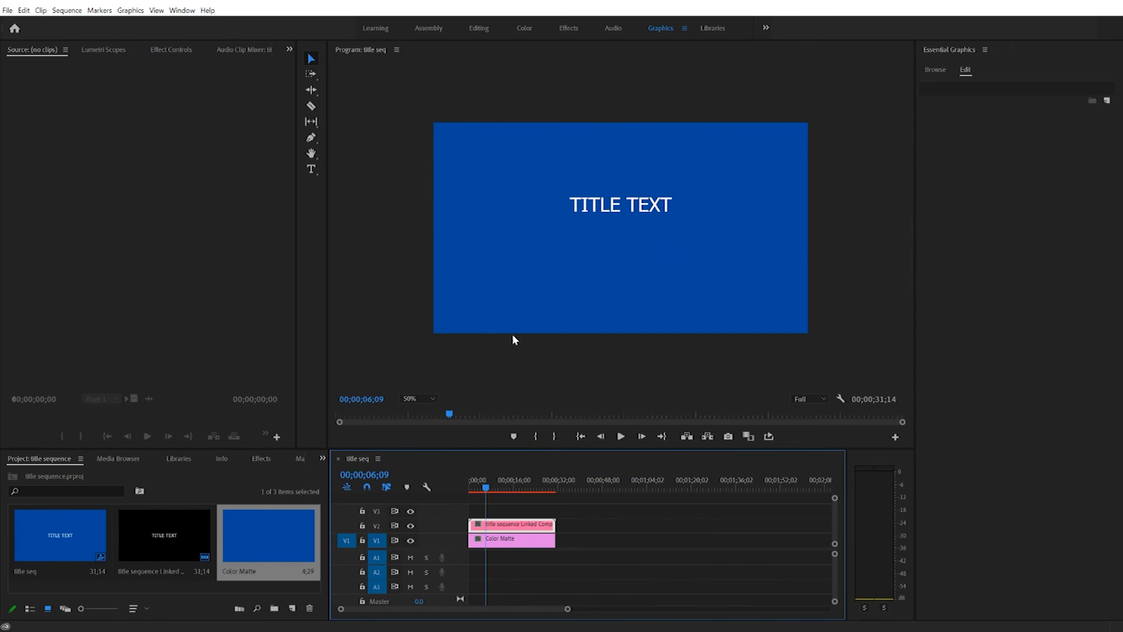
pyautogui.moveTo(485, 490)
pyautogui.mouseDown()
pyautogui.moveTo(458, 486)
pyautogui.moveTo(507, 490)
pyautogui.moveTo(470, 495)
pyautogui.moveTo(500, 496)
pyautogui.moveTo(491, 497)
pyautogui.mouseUp()
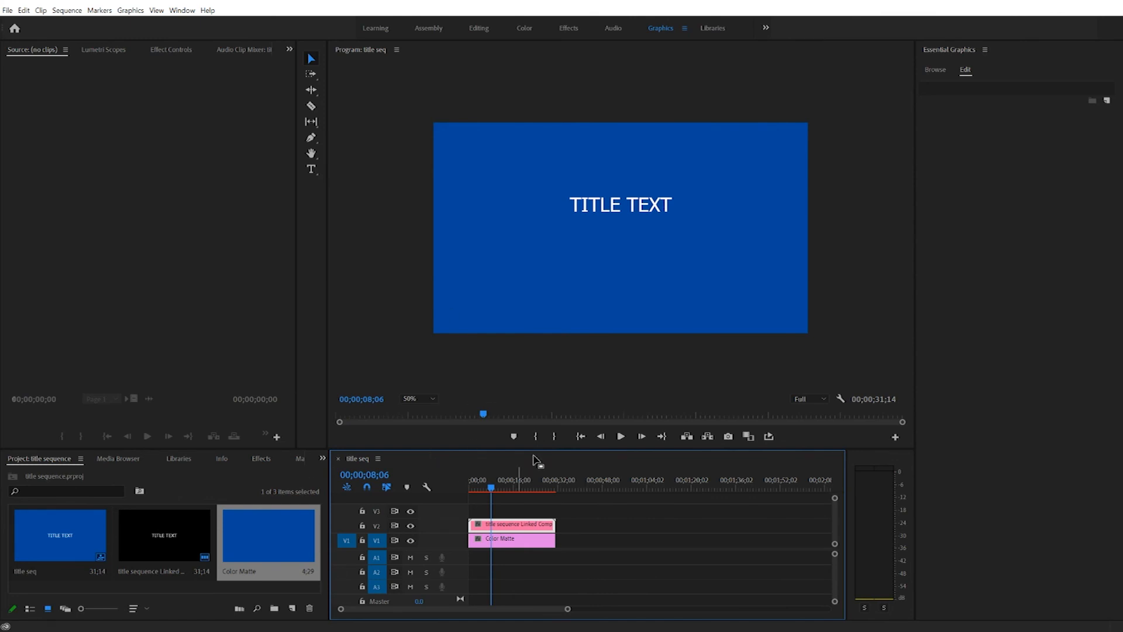